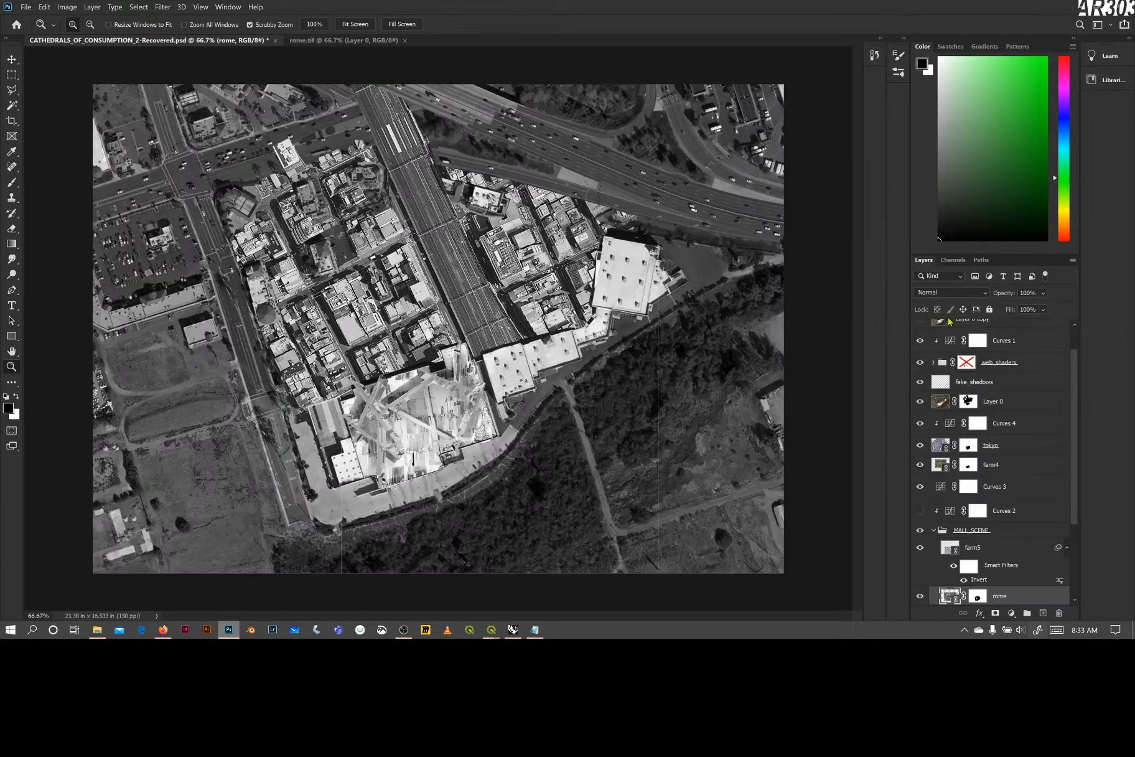
- Show and re-hide Layer 0 copy to view the original aerial image beneath the Black & White adjustment
scroll(1075, 393, "up", 1)
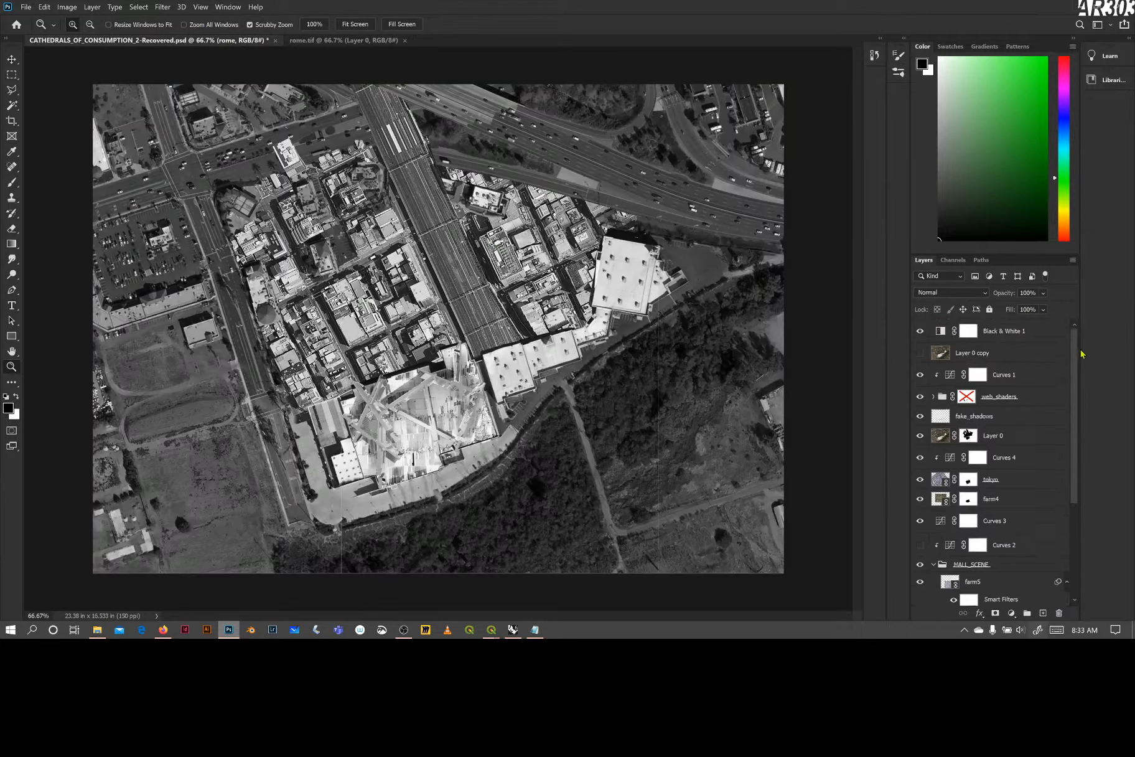
left_click(920, 353)
left_click(920, 354)
- Collapse the MALL_SCENE layer group
left_click_drag(1074, 377, 1078, 461)
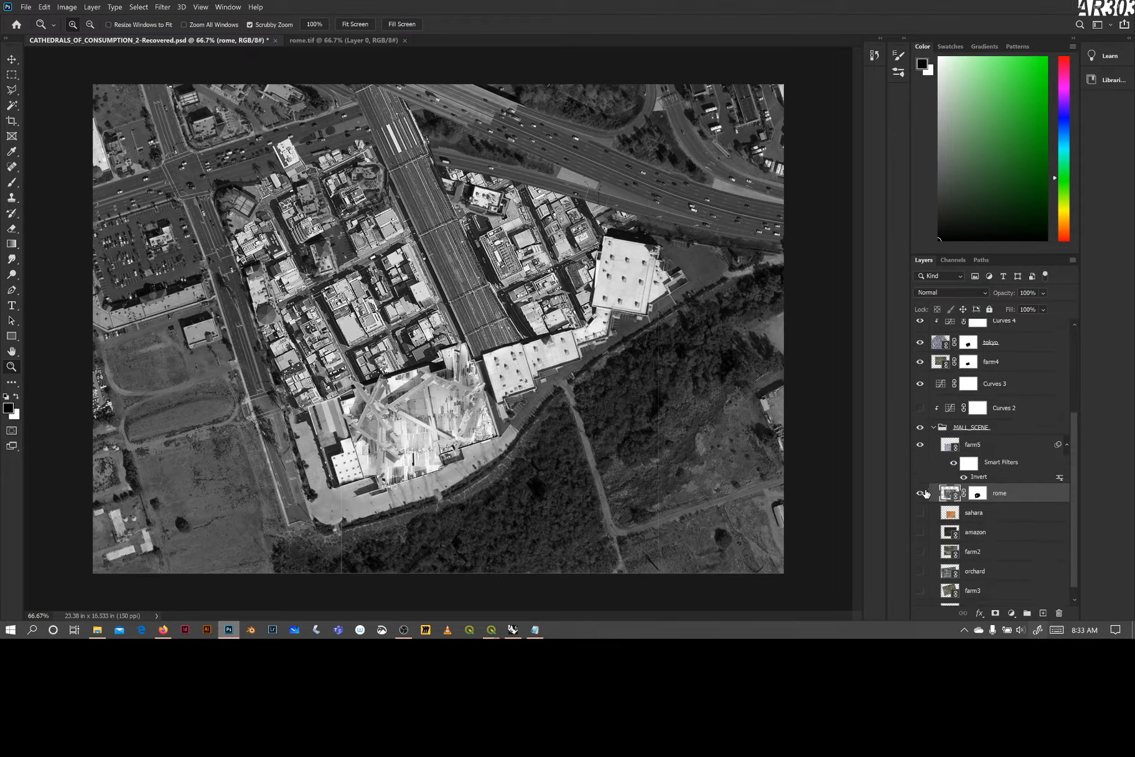
left_click(930, 429)
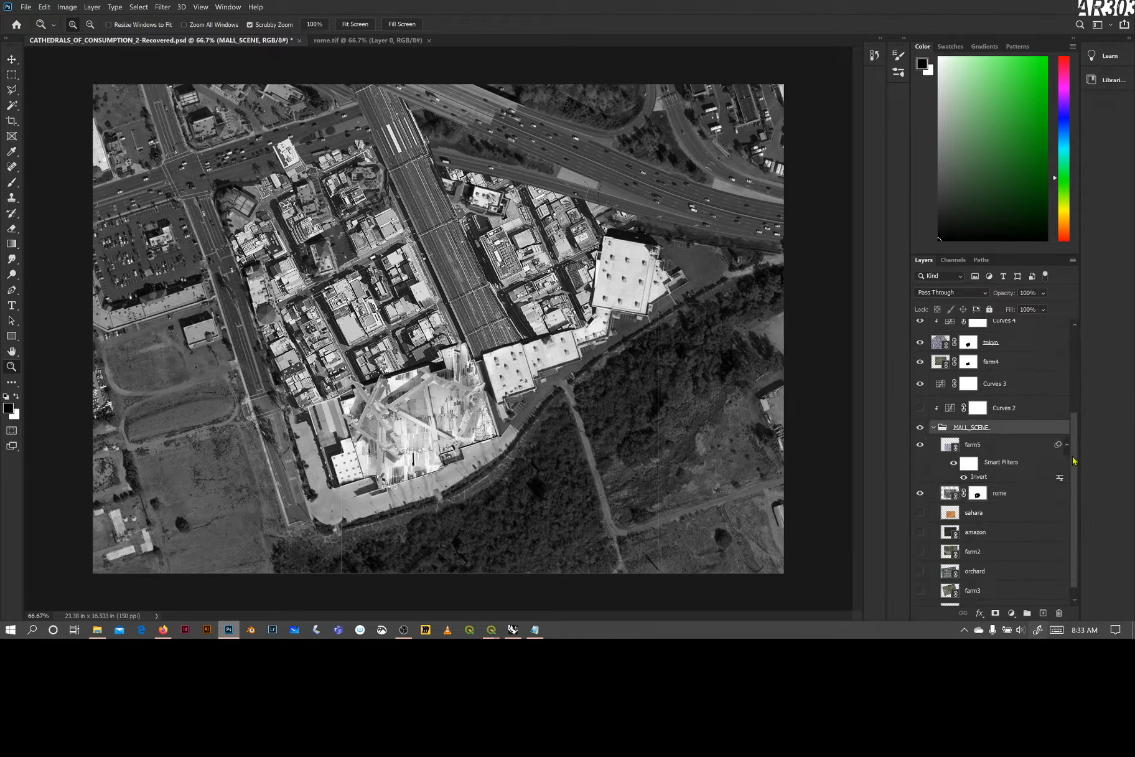
scroll(942, 428, "down", 1)
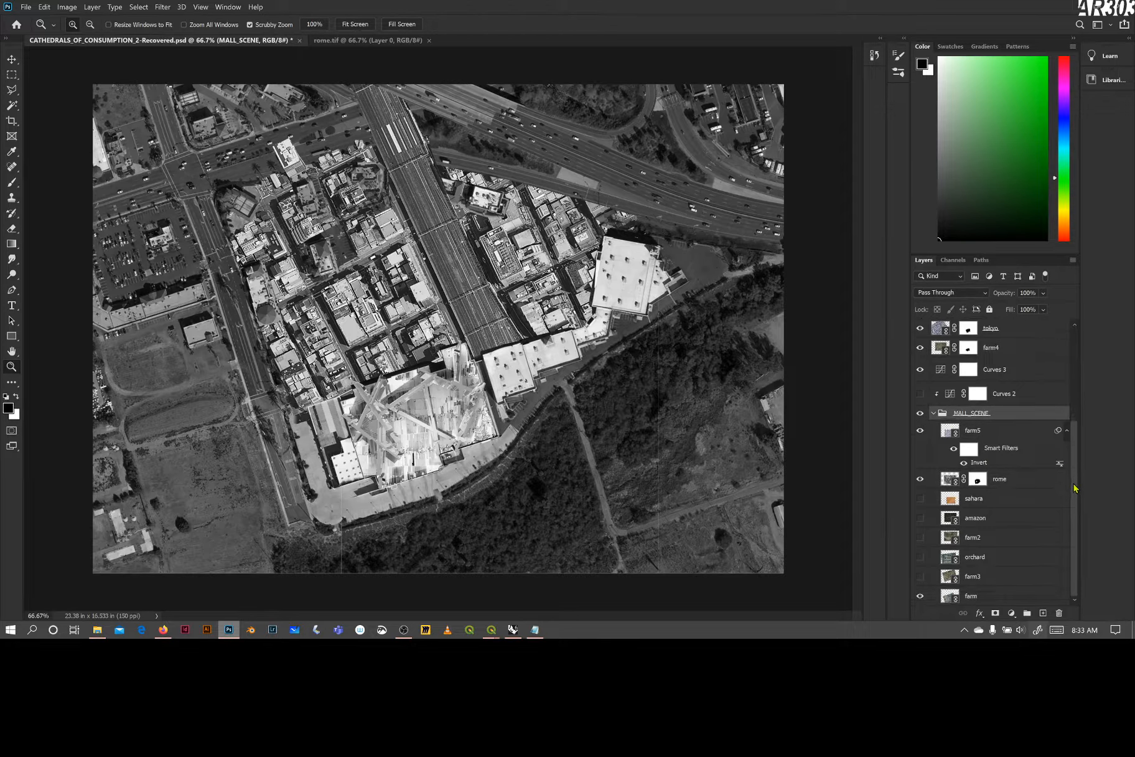
left_click(933, 412)
- Isolate the masked Layer 0 to examine its cut-out area and restore the other layers, twice
left_click(920, 436, "alt")
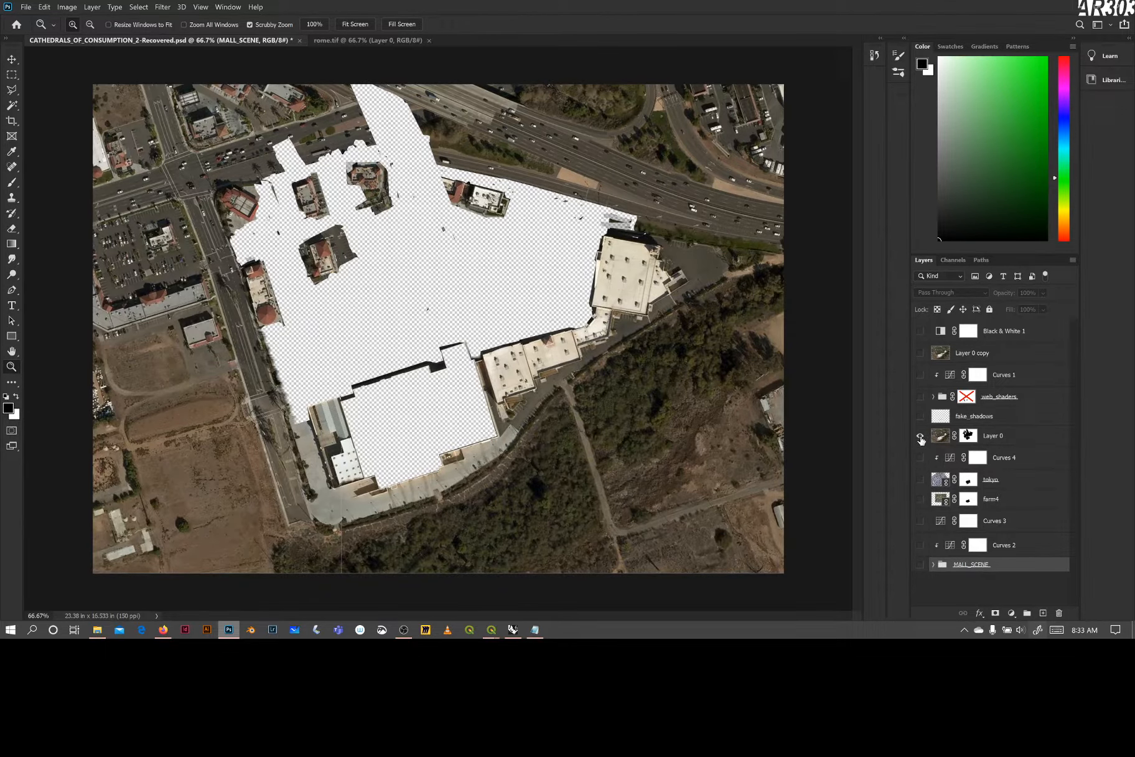
left_click(921, 437, "alt")
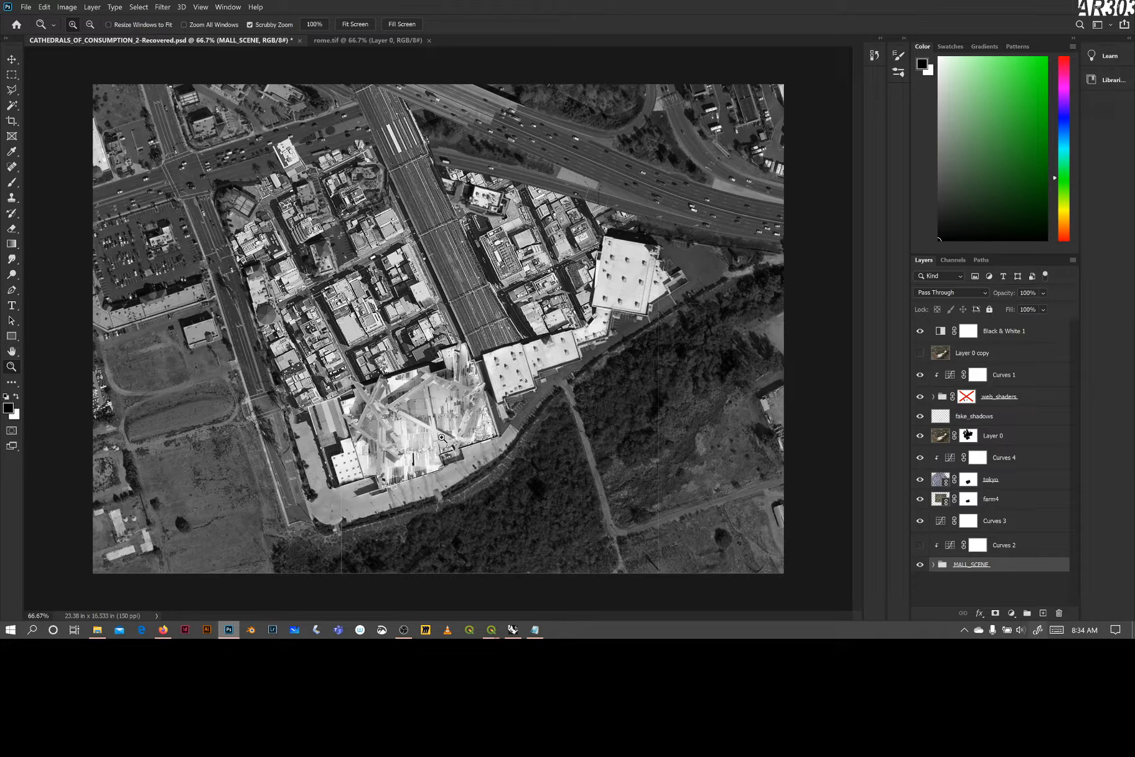
left_click(919, 435, "alt")
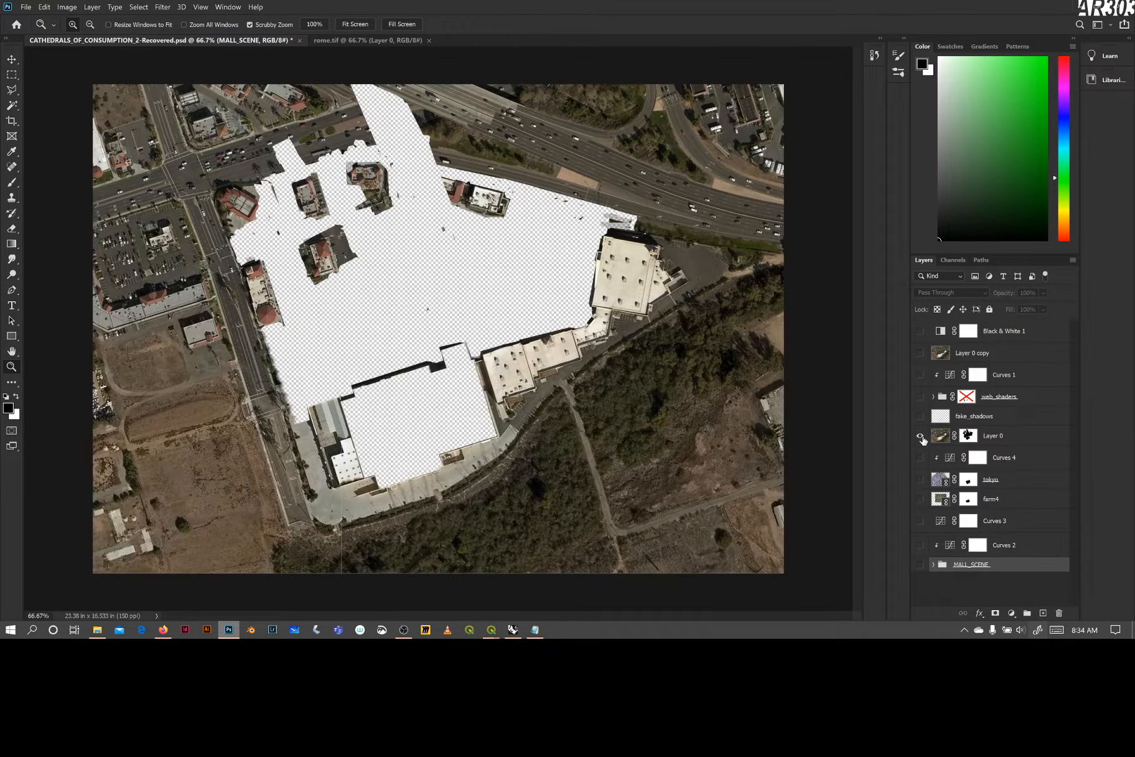
left_click(920, 438, "alt")
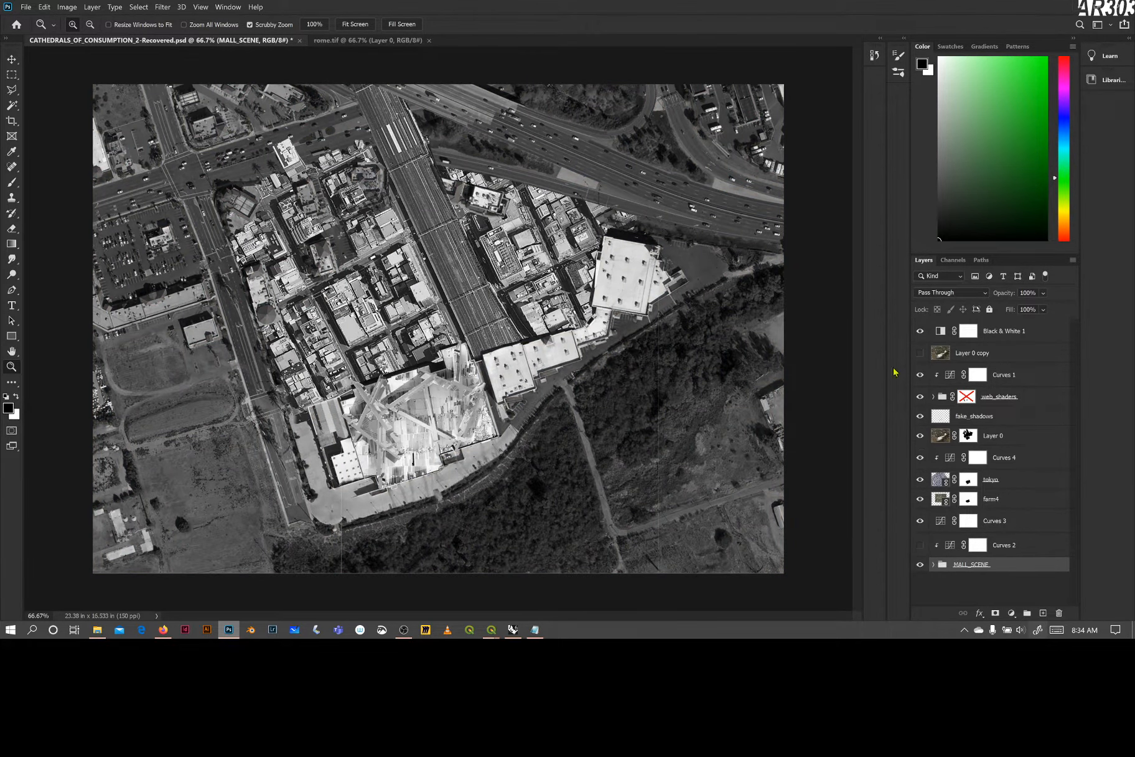
- Switch to the rome.tif document, duplicate Layer 0 and hide the original layer
left_click(397, 41)
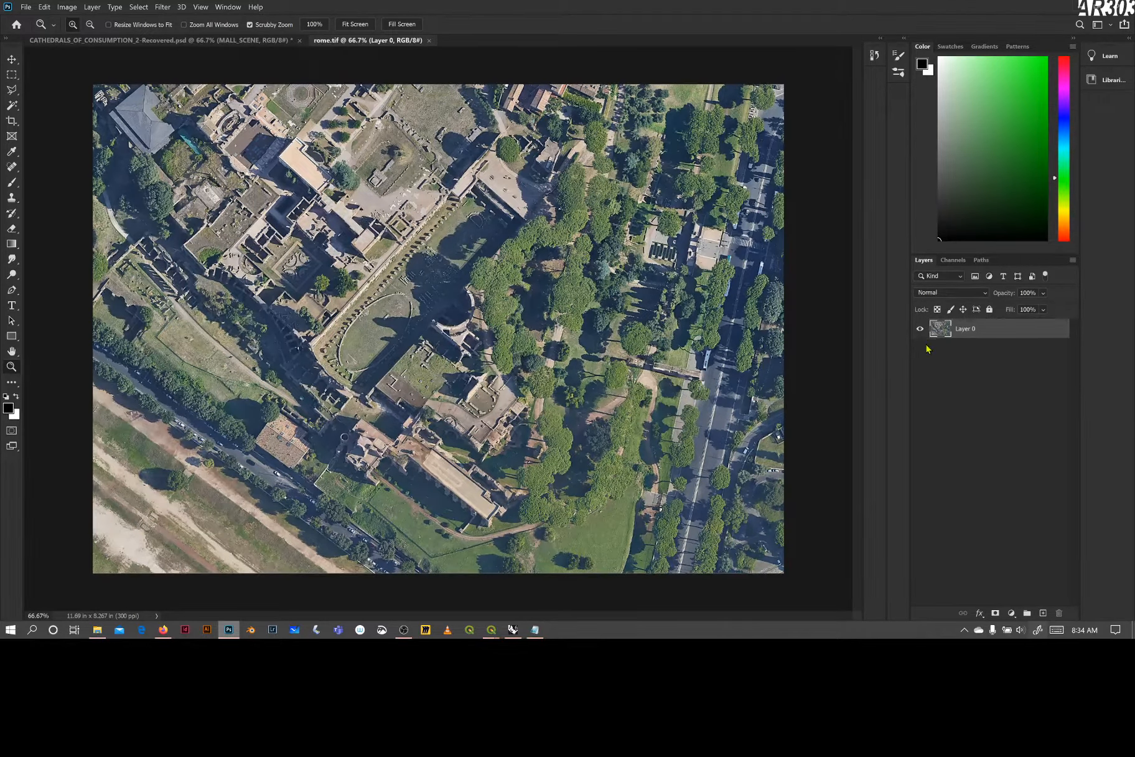
key("ctrl+j")
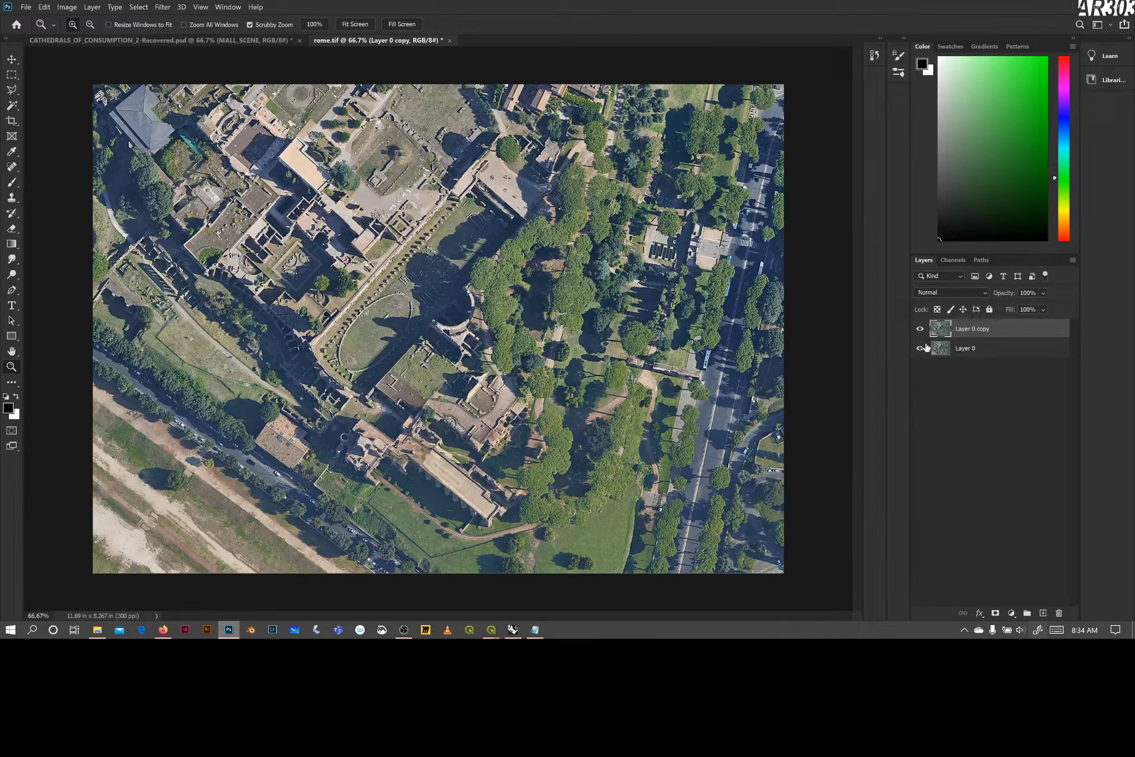
left_click(921, 347)
right_click(922, 353)
key("Escape")
- Add a solid color fill layer in blue #003cff and place it beneath Layer 0 copy
left_click(95, 7)
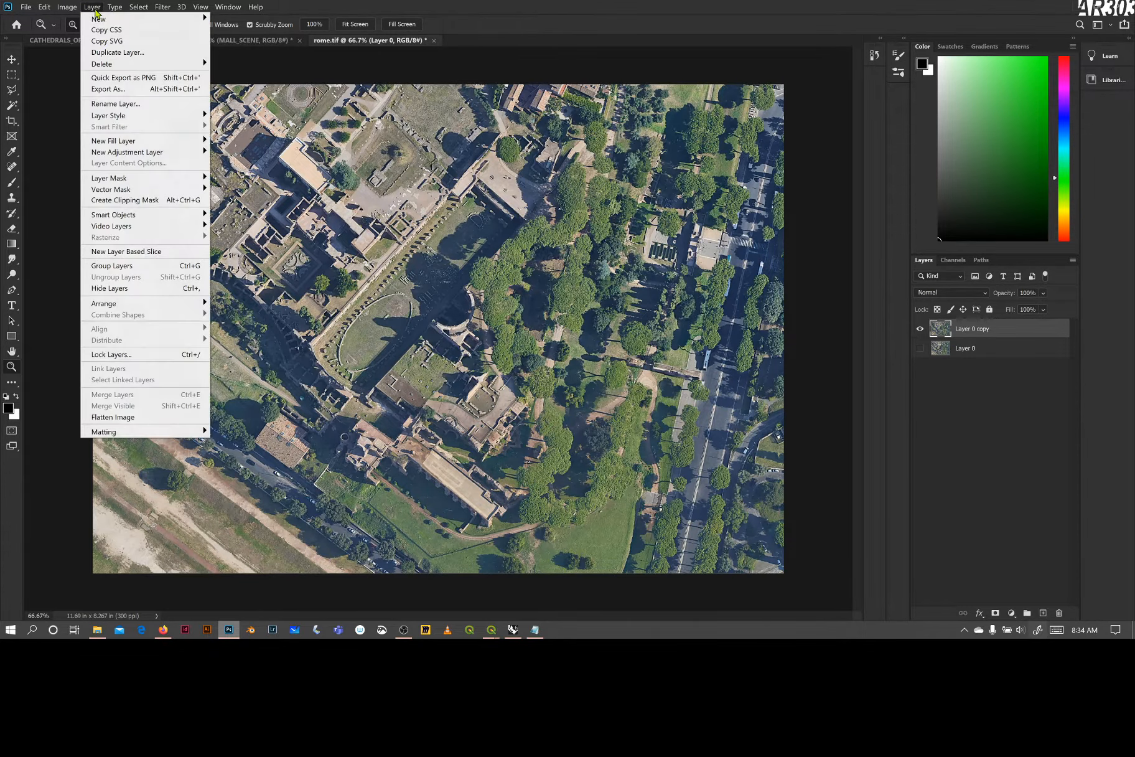
mouse_move(174, 142)
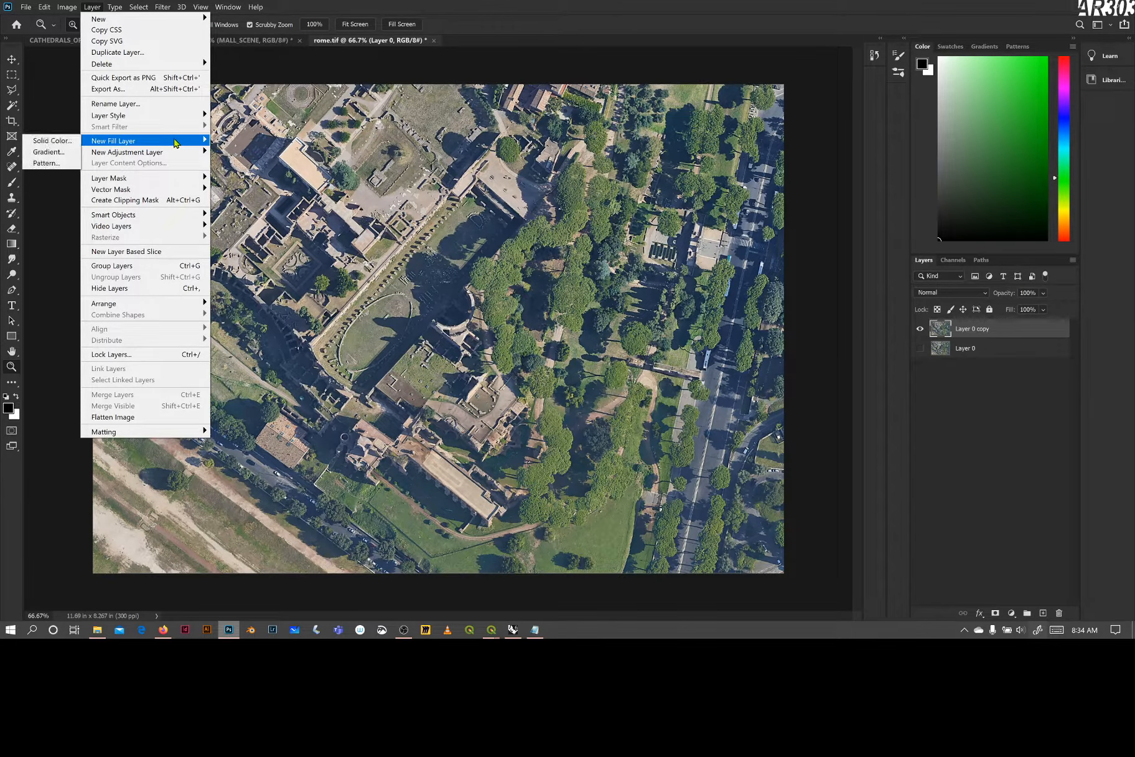
left_click(78, 143)
left_click(508, 159)
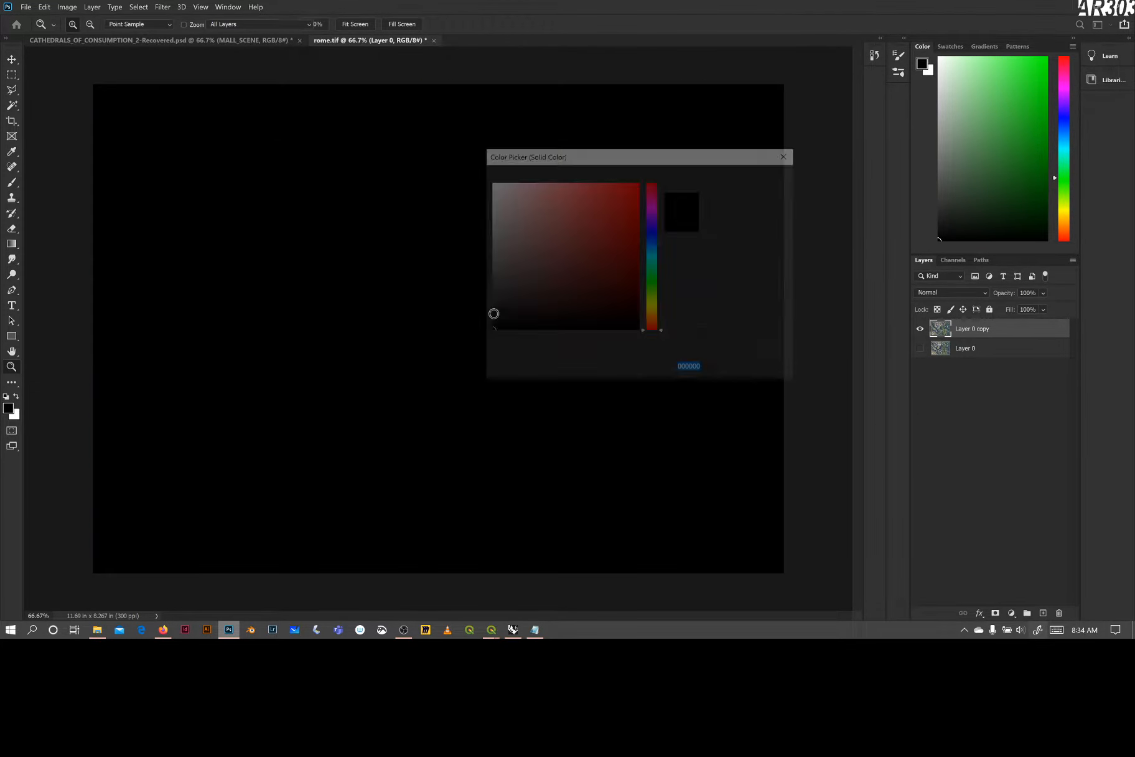
left_click(652, 231)
left_click_drag(618, 209, 639, 181)
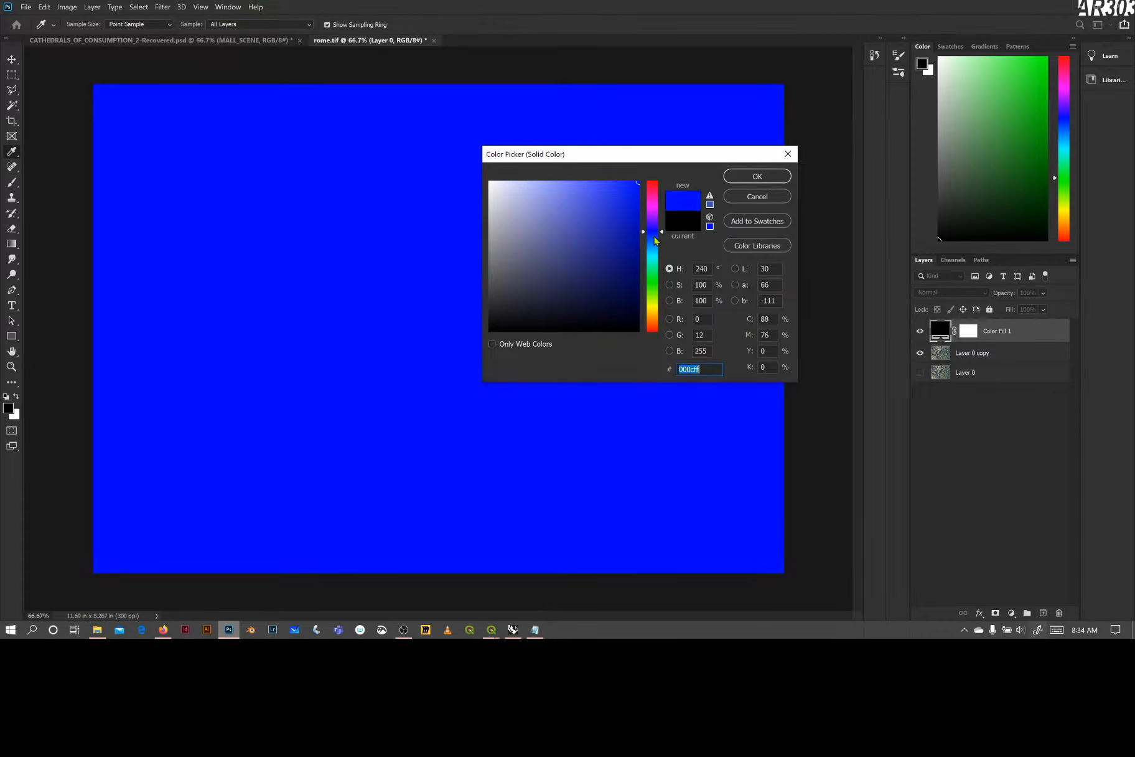
left_click(654, 237)
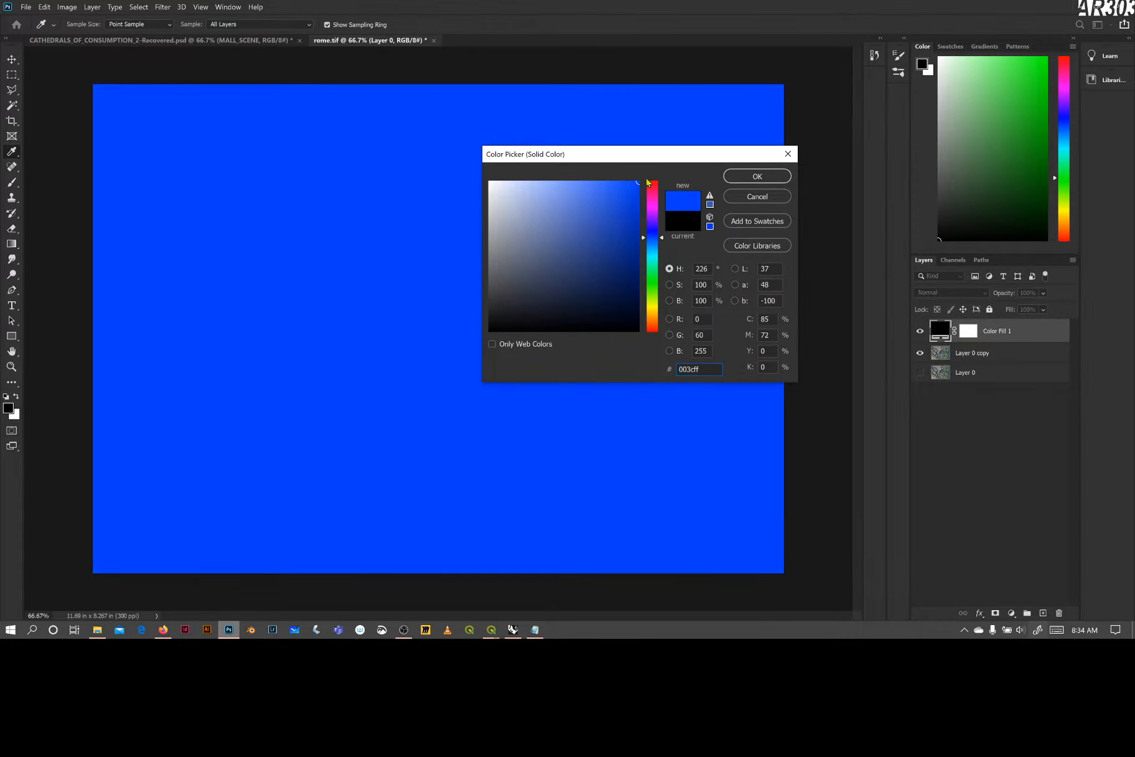
left_click(757, 176)
key("z")
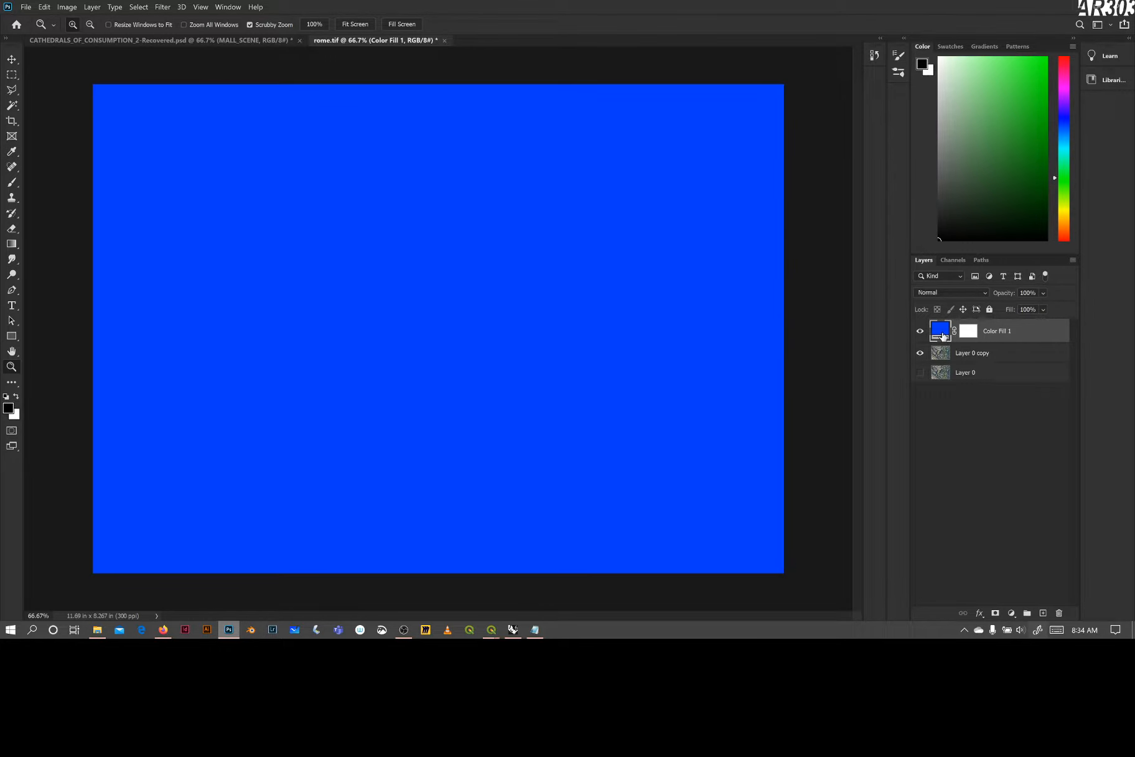
left_click_drag(942, 336, 937, 361)
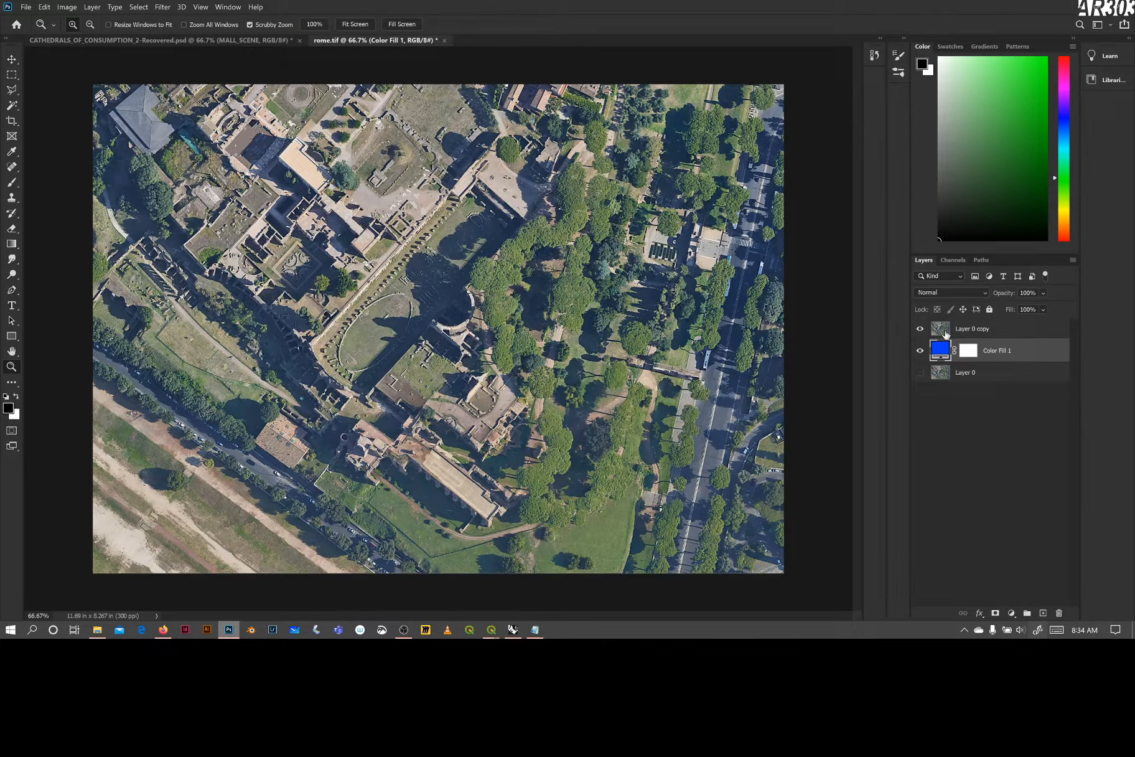
- Erase the elongated sunken garden area from Layer 0 copy with the Eraser and hide the blue fill layer
left_click(941, 330)
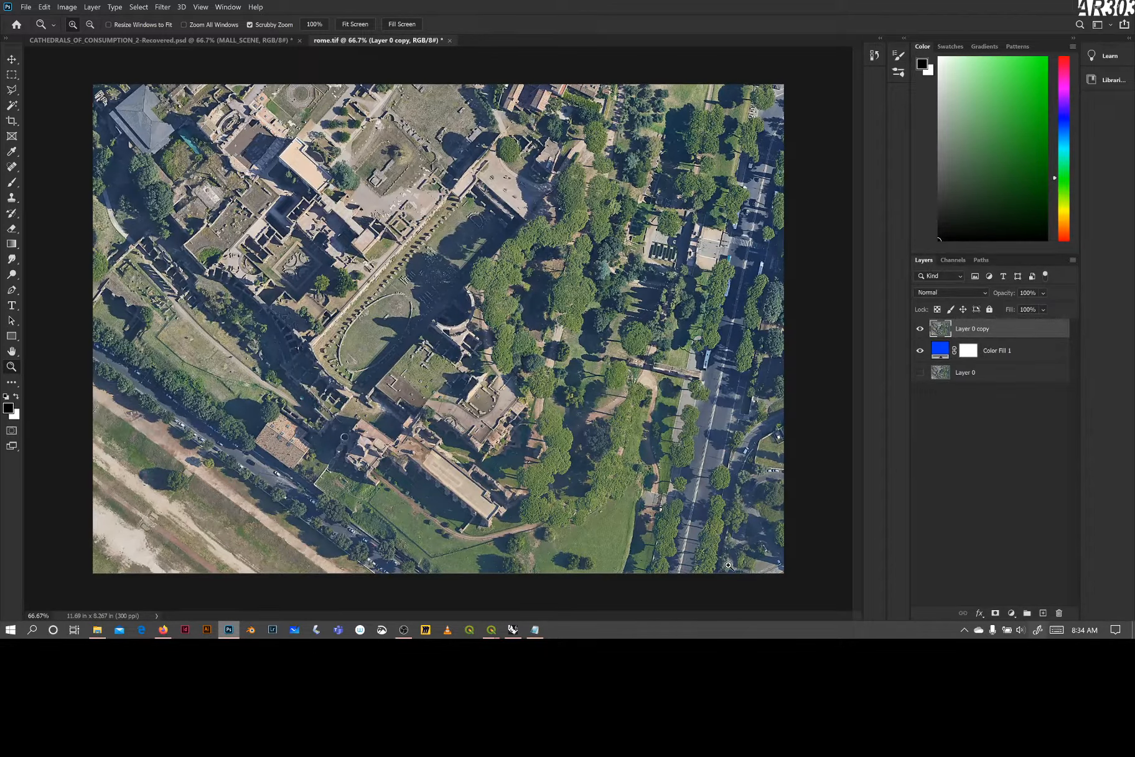
key("e")
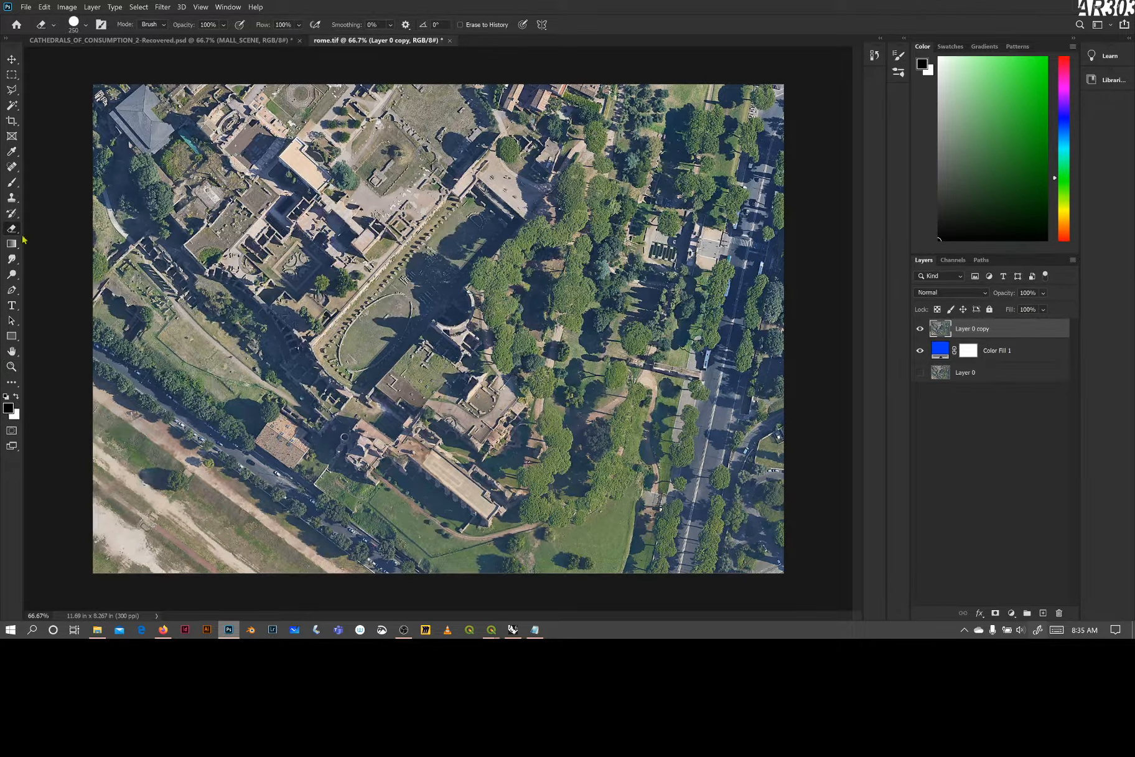
left_click_drag(325, 357, 506, 219)
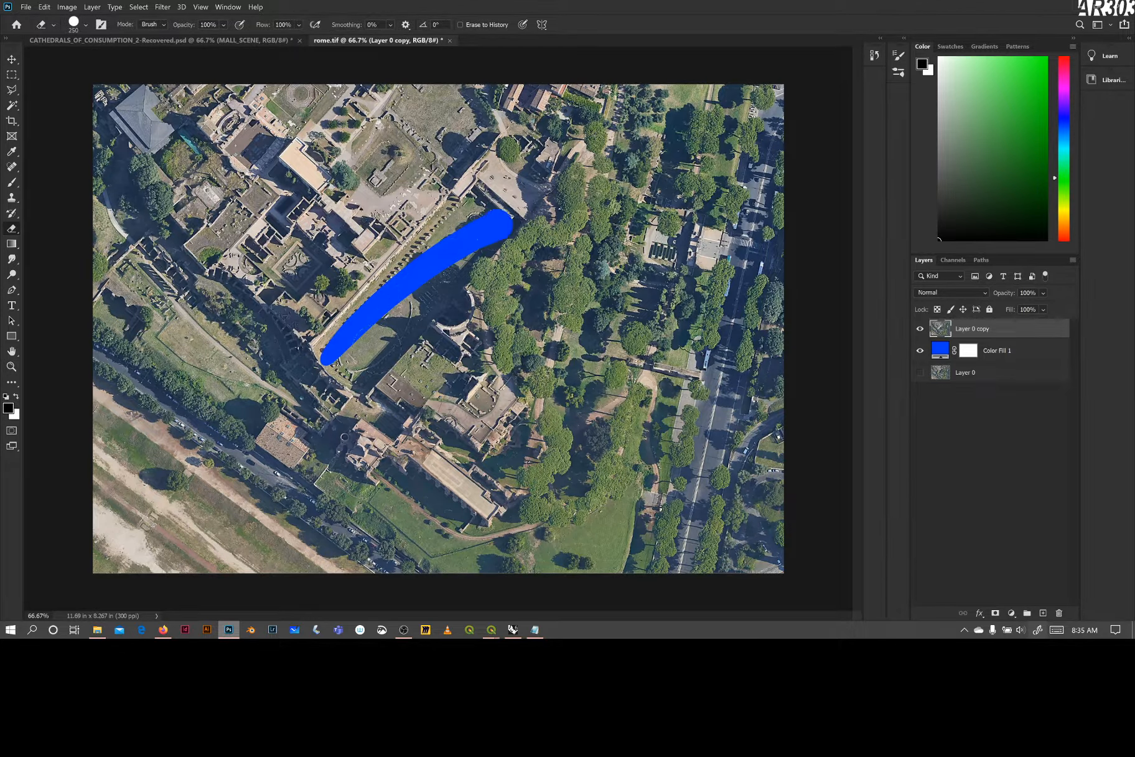
mouse_move(385, 339)
left_mouse_down()
mouse_move(459, 266)
mouse_move(377, 360)
left_mouse_up()
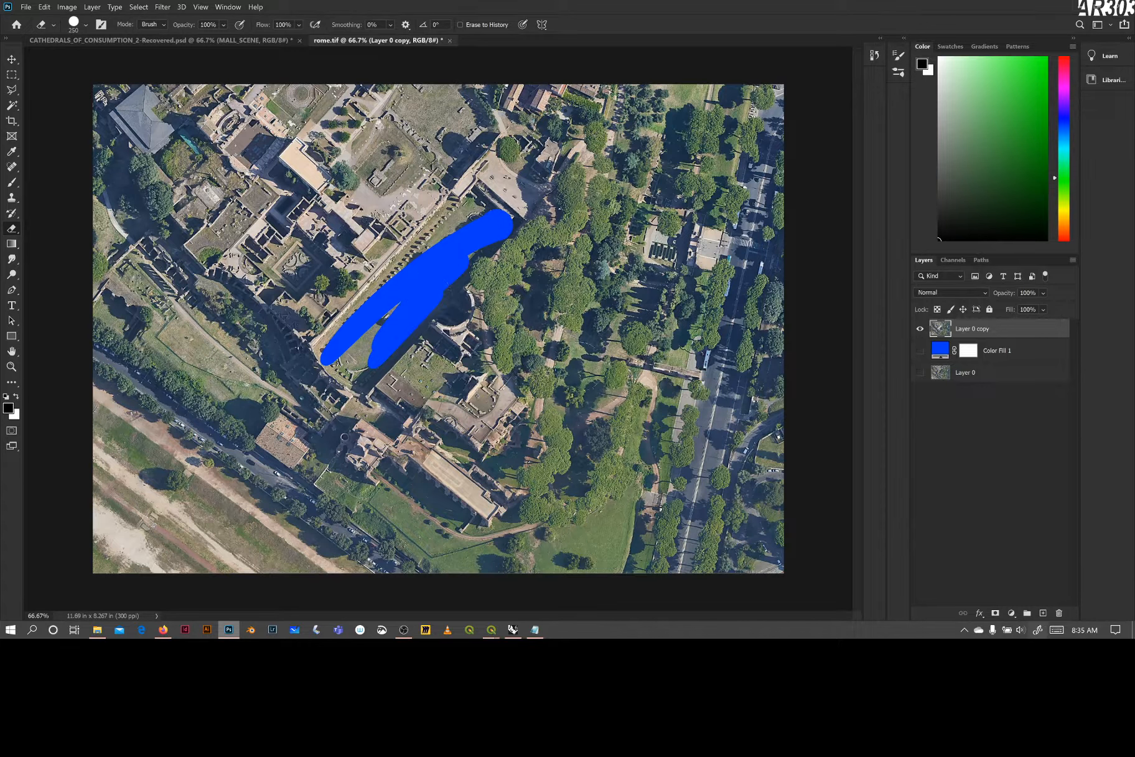
left_click(920, 350)
mouse_move(330, 339)
left_mouse_down()
mouse_move(448, 217)
mouse_move(468, 207)
mouse_move(484, 217)
mouse_move(482, 235)
mouse_move(386, 351)
mouse_move(367, 364)
mouse_move(340, 356)
mouse_move(356, 359)
mouse_move(451, 235)
left_mouse_up()
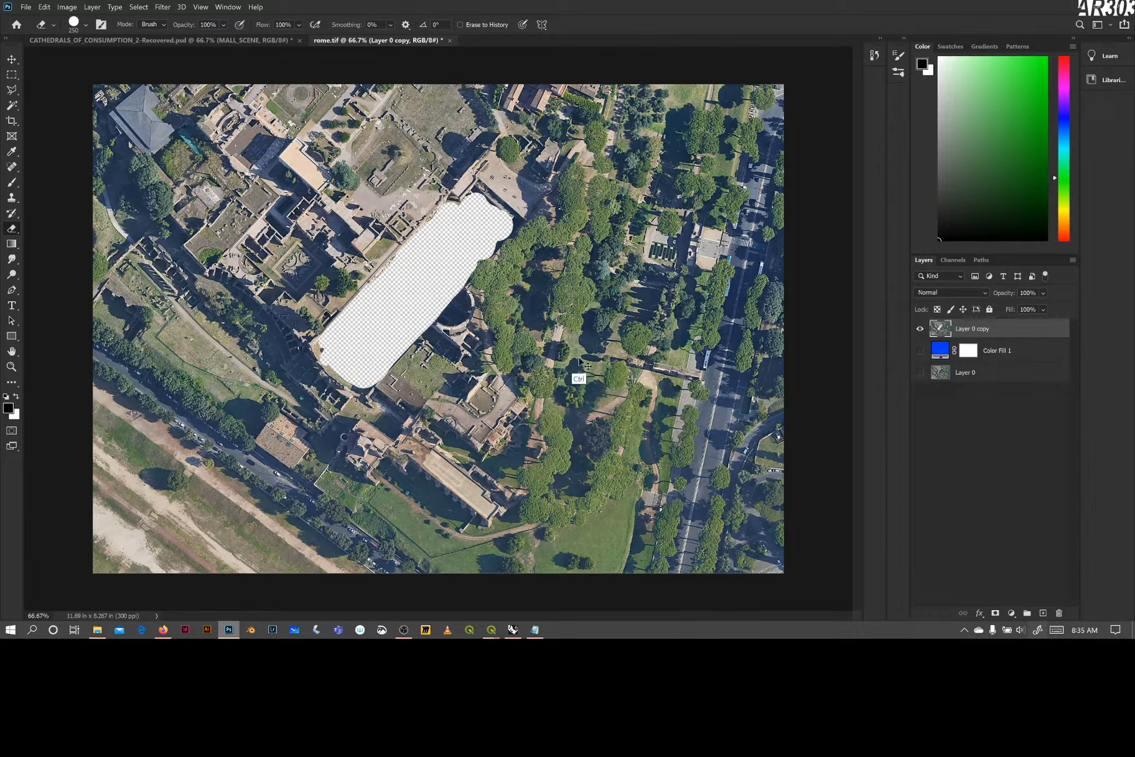
- Undo the eraser strokes on Layer 0 copy and the hiding of the blue fill layer
key("ctrl+z")
key("ctrl+z")
key("ctrl+z")
key("ctrl+z")
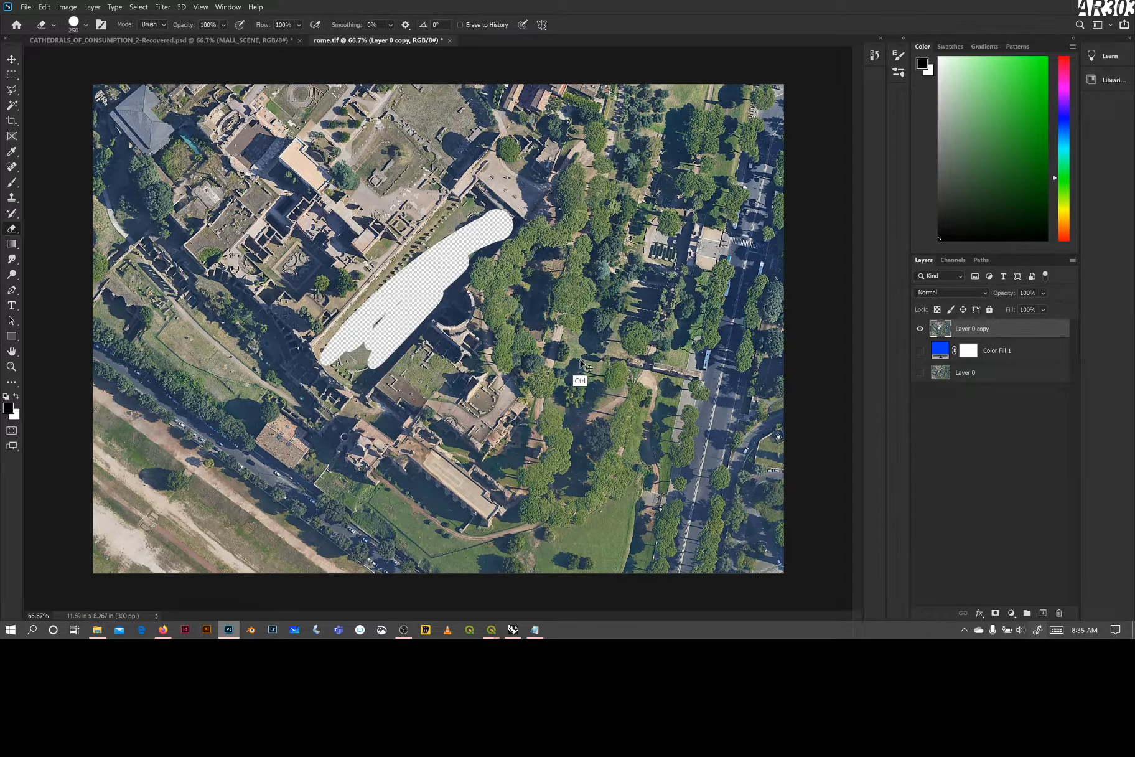
key("ctrl+z")
key("ctrl+z")
key("ctrl+z")
key("ctrl+z")
key("ctrl+z")
key("ctrl+z")
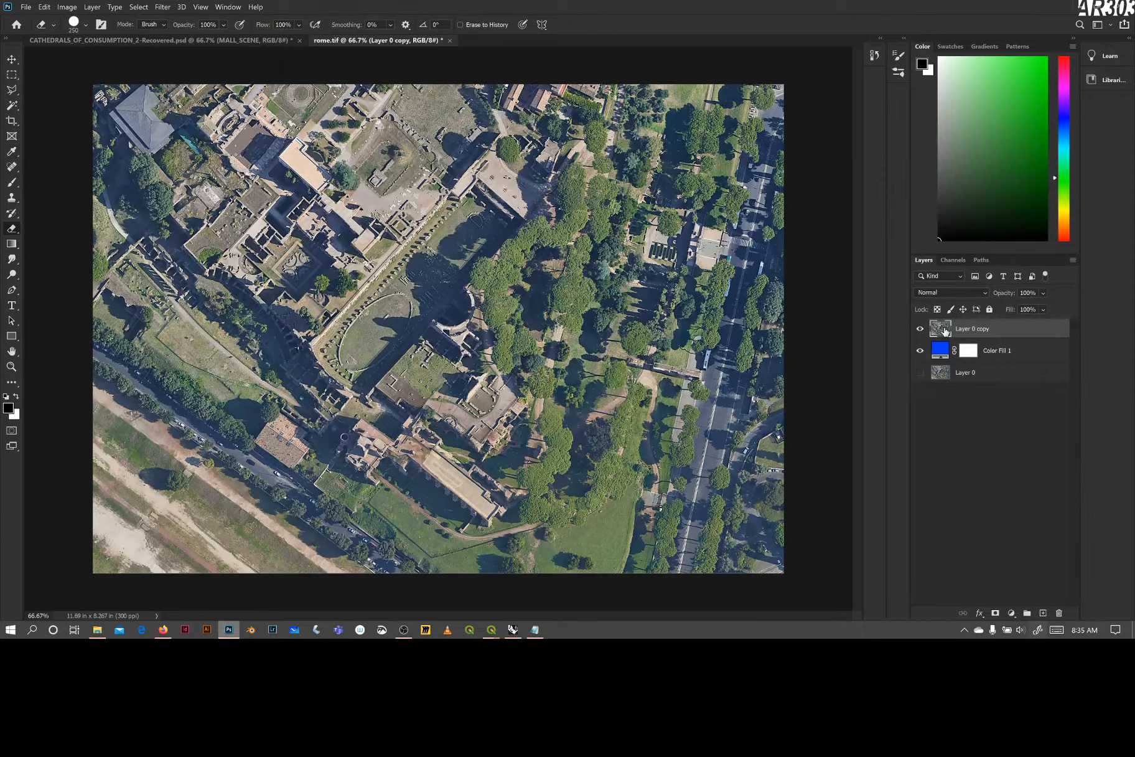
- Add a layer mask to Layer 0 copy
left_click(996, 613)
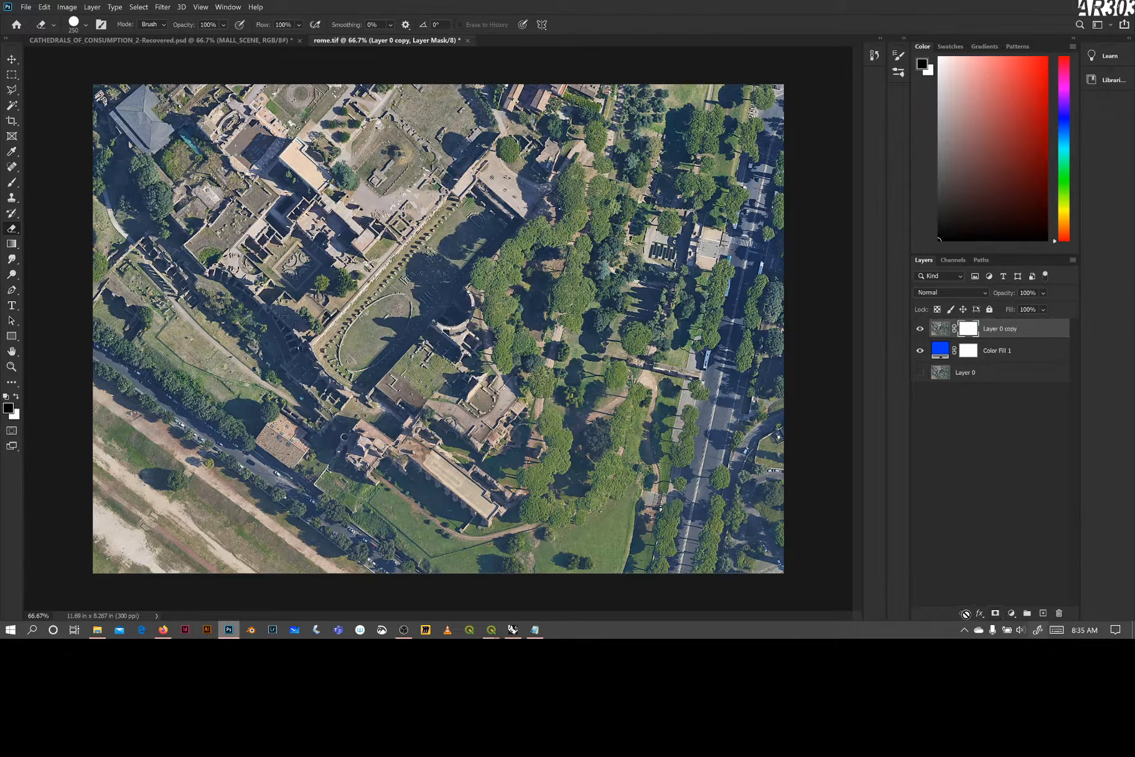
- Create a new empty layer above Layer 0 copy and delete it again
left_click(1043, 613)
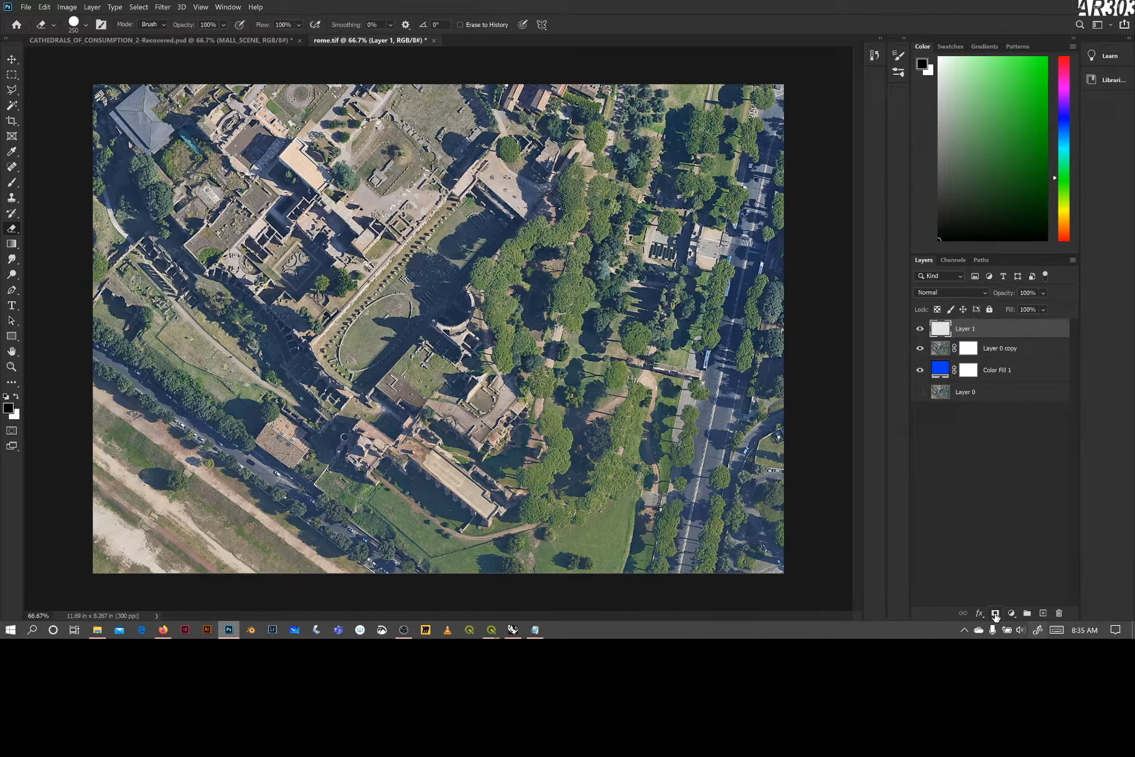
left_click(975, 353)
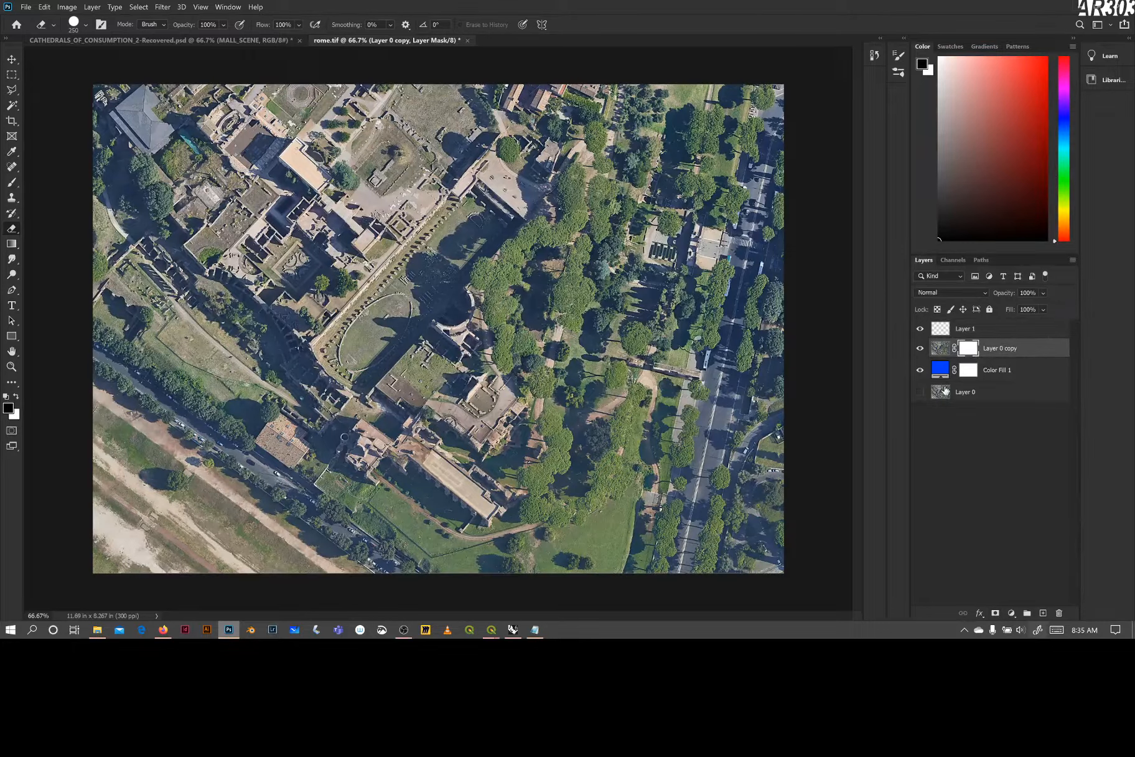
left_click(941, 331)
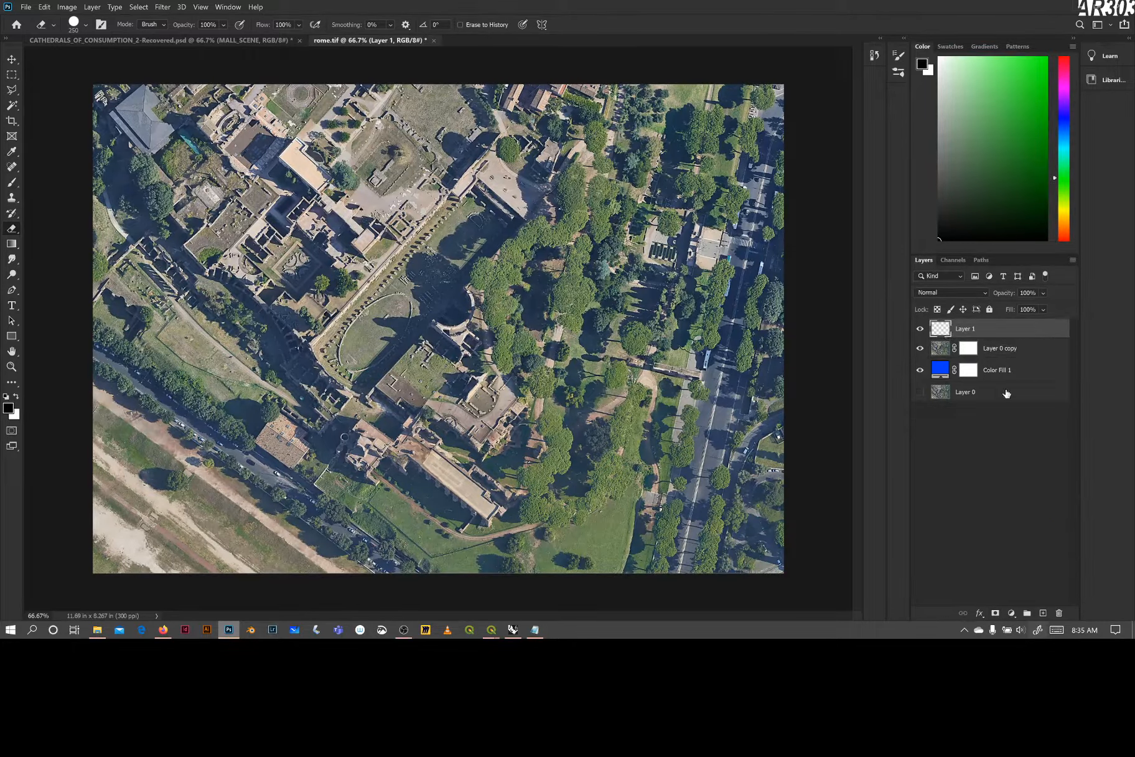
left_click(1061, 614)
left_click(580, 255)
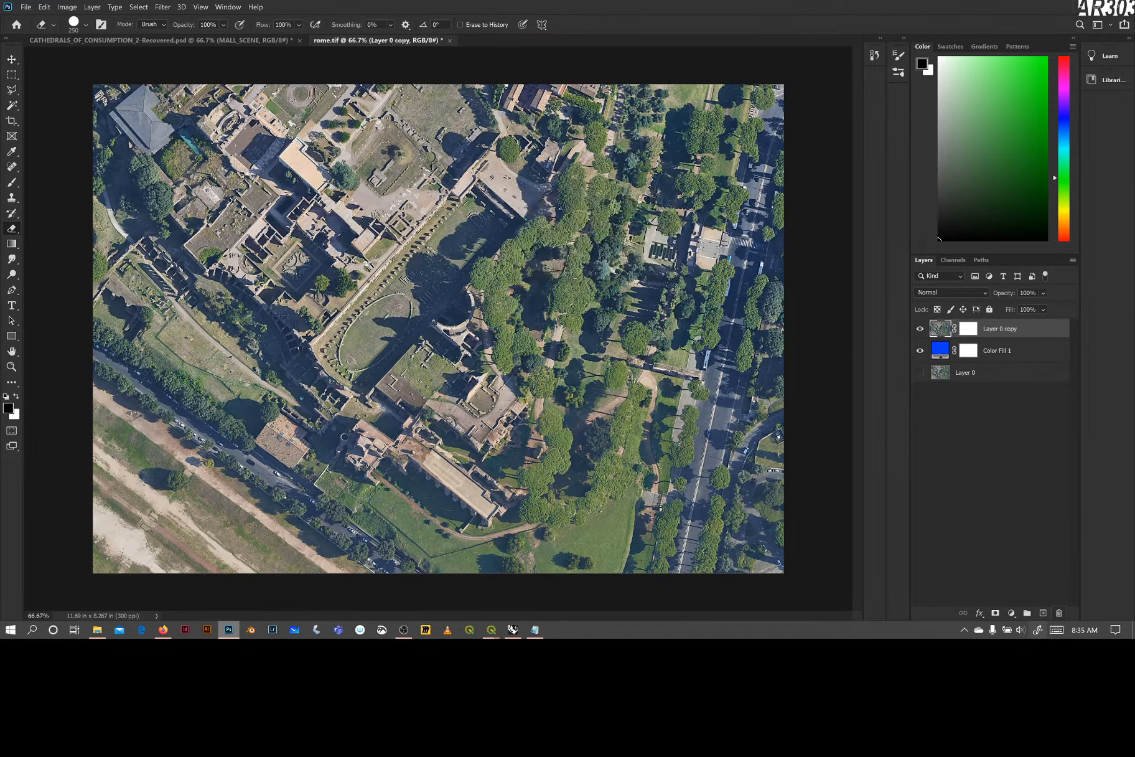
- Paint overlapping black and white brush strokes directly on Layer 0 copy's image across the elongated garden
left_click(969, 332)
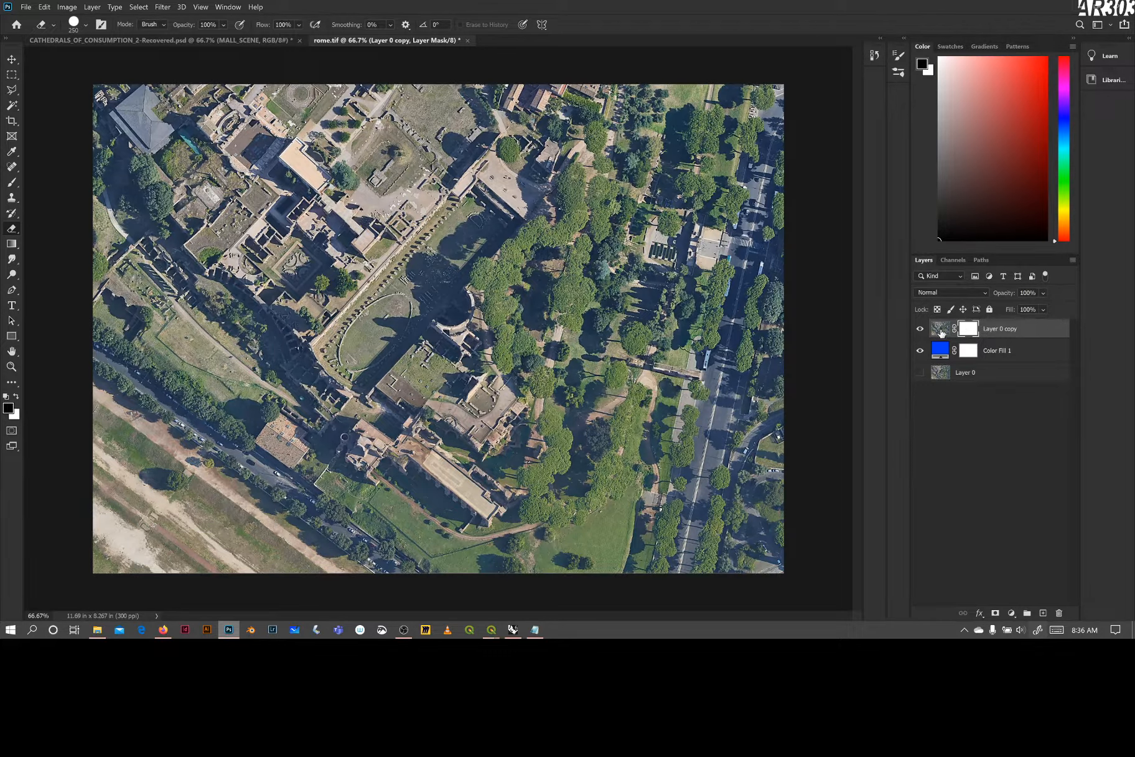
left_click(950, 331)
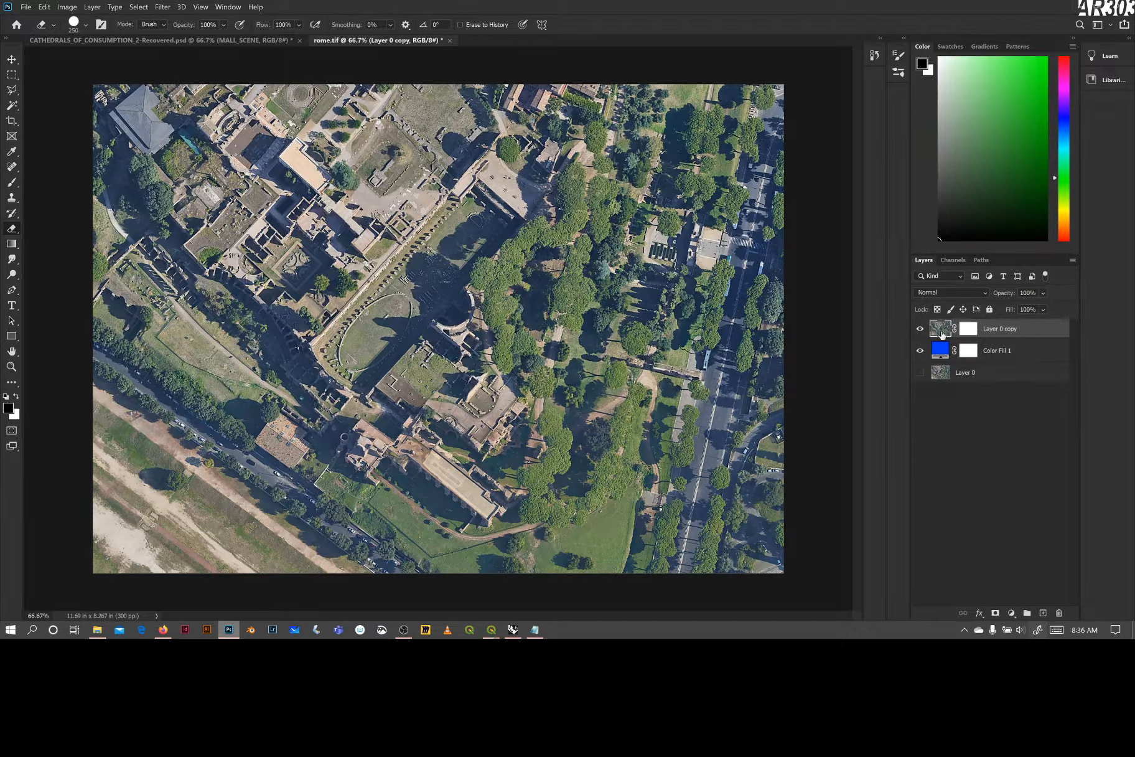
key("b")
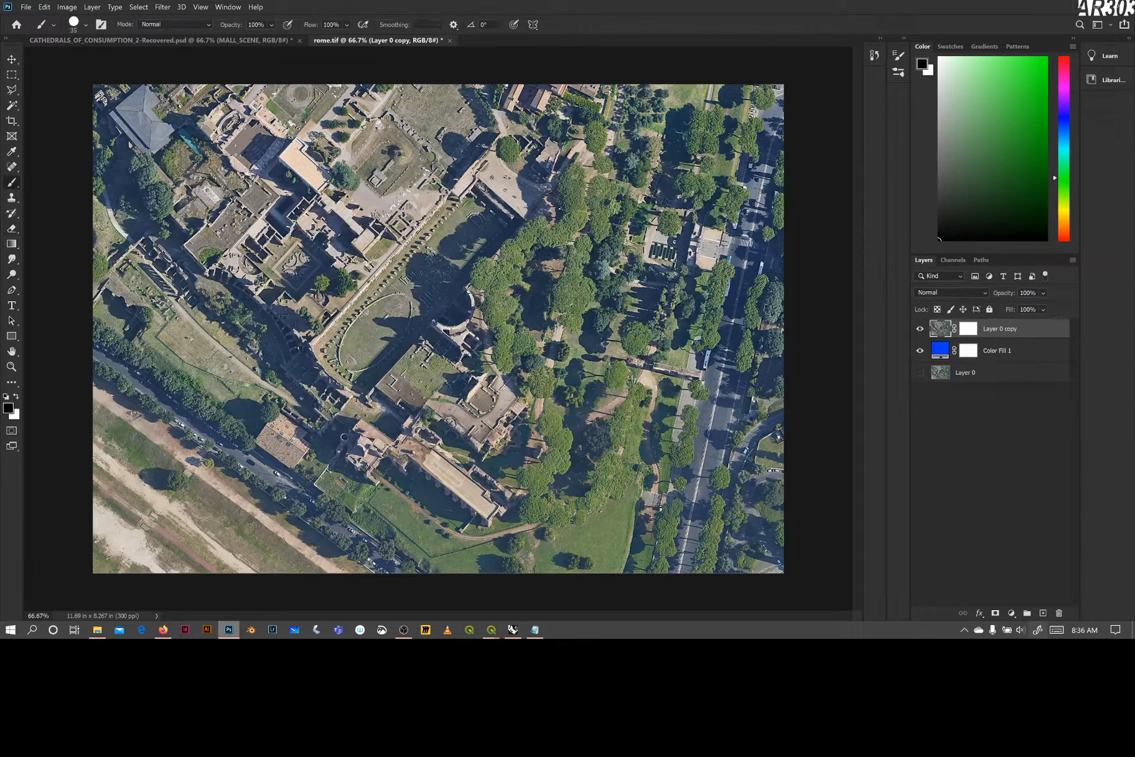
mouse_move(345, 342)
left_mouse_down()
mouse_move(372, 311)
mouse_move(330, 377)
mouse_move(299, 388)
mouse_move(392, 261)
left_mouse_up()
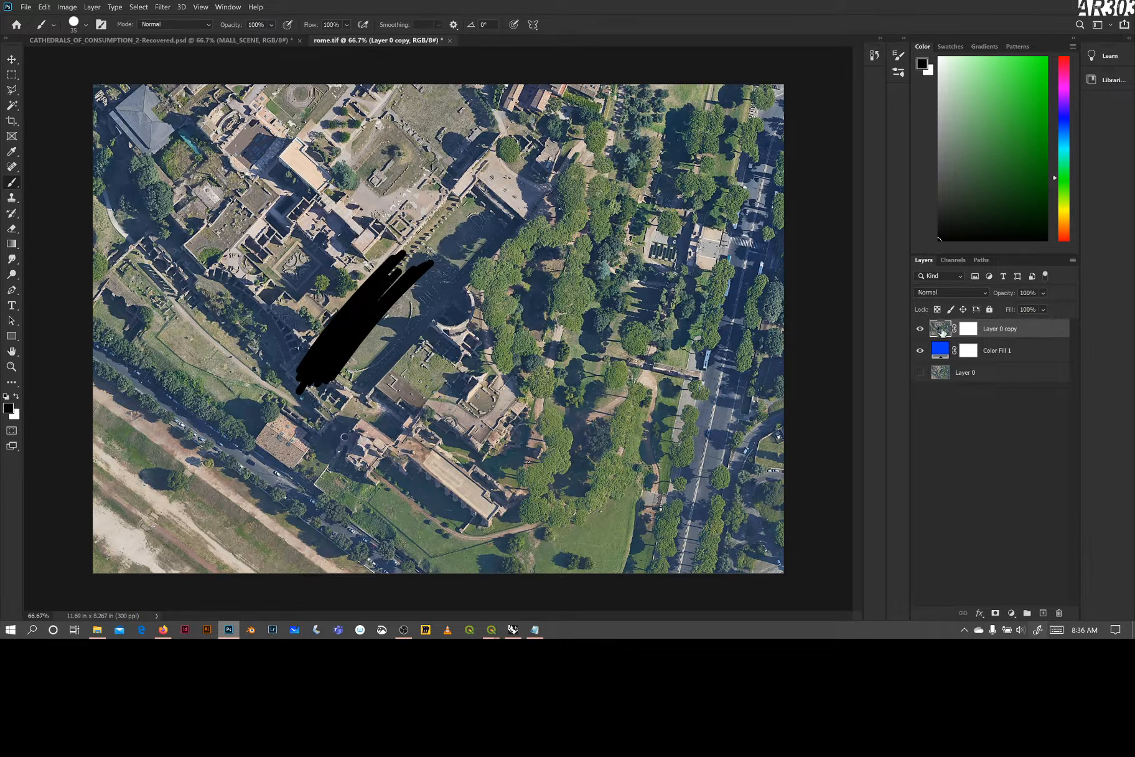
left_click_drag(352, 372, 460, 278)
key("x")
mouse_move(375, 403)
left_mouse_down()
mouse_move(453, 320)
mouse_move(346, 405)
mouse_move(374, 267)
mouse_move(272, 336)
left_mouse_up()
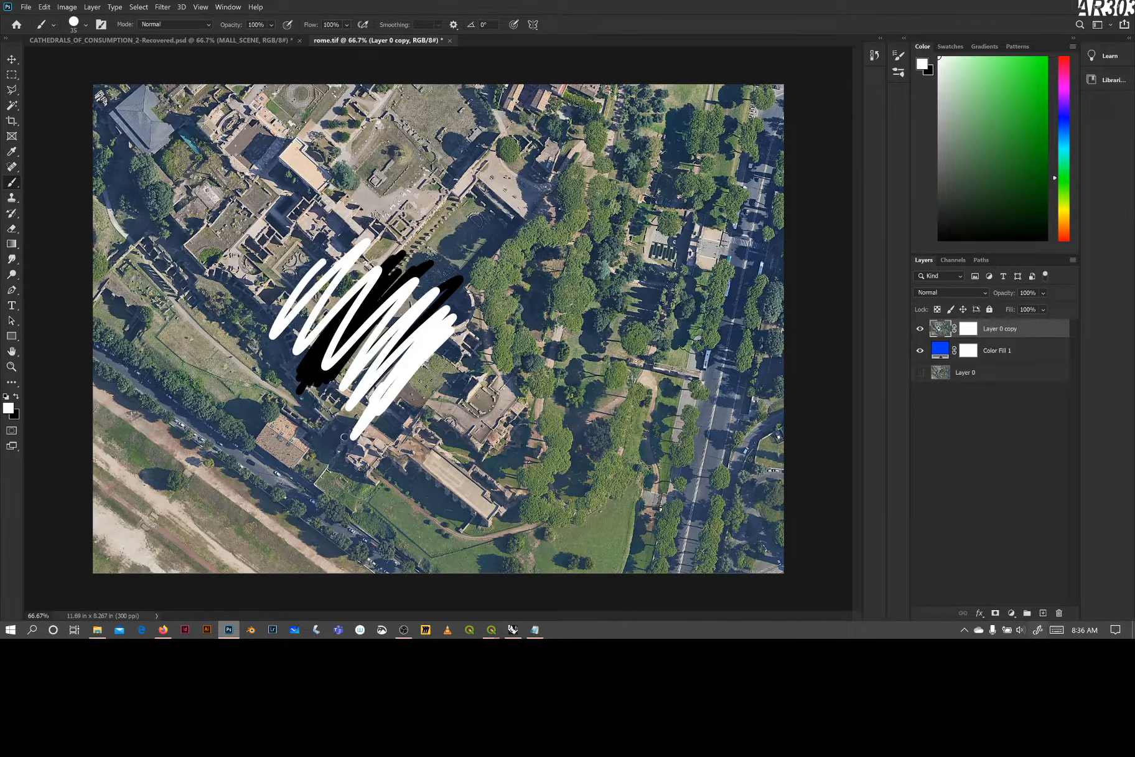
- Undo the brush strokes on Layer 0 copy's image and make its layer mask the painting target
left_click(969, 331)
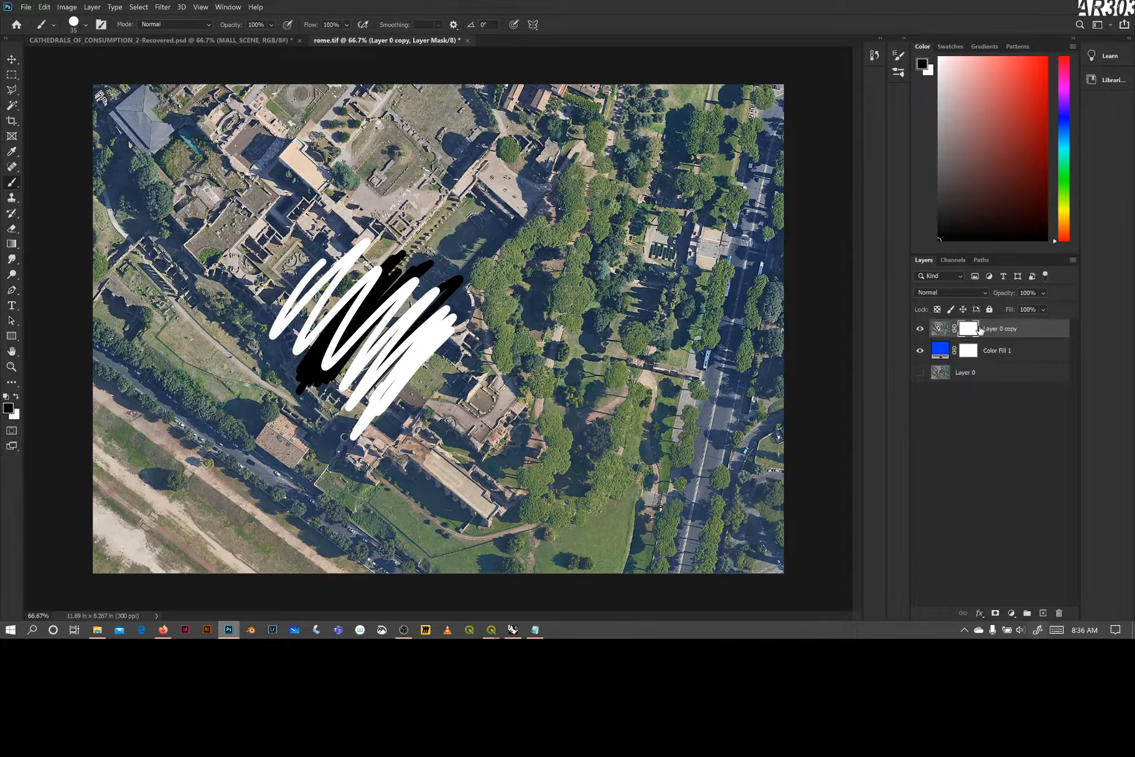
left_click(940, 328)
key("ctrl+z")
key("ctrl+z")
key("ctrl+z")
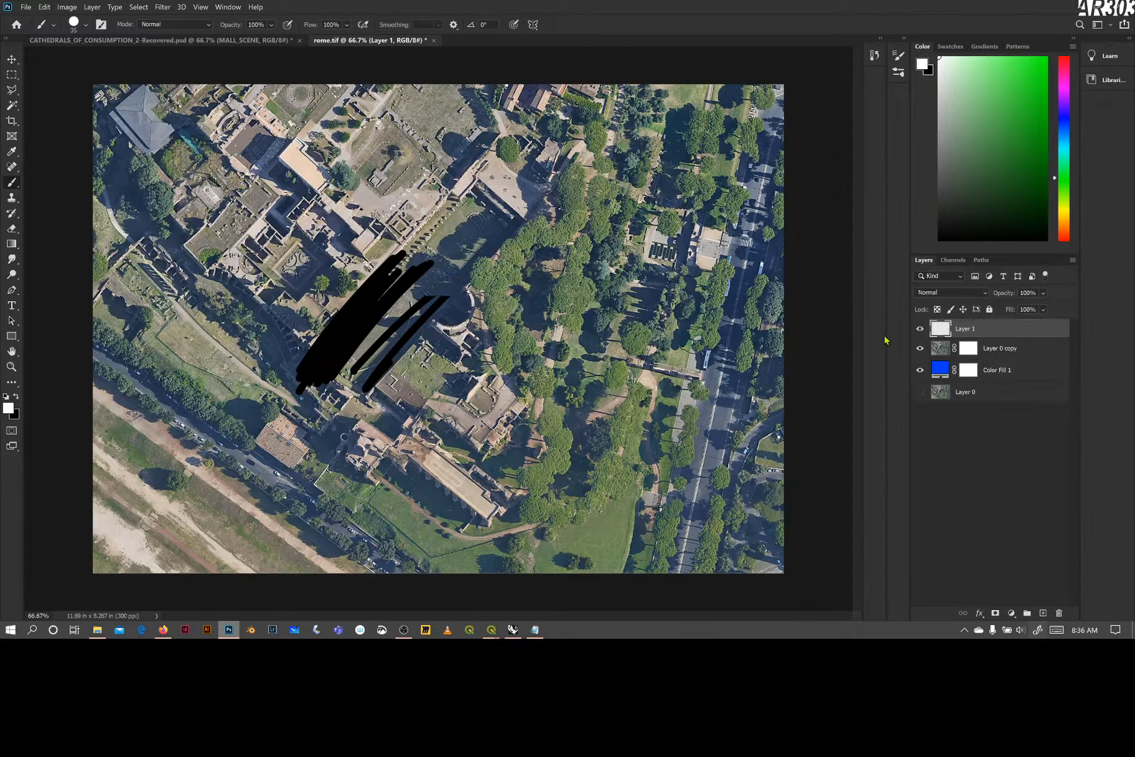
left_click(968, 329)
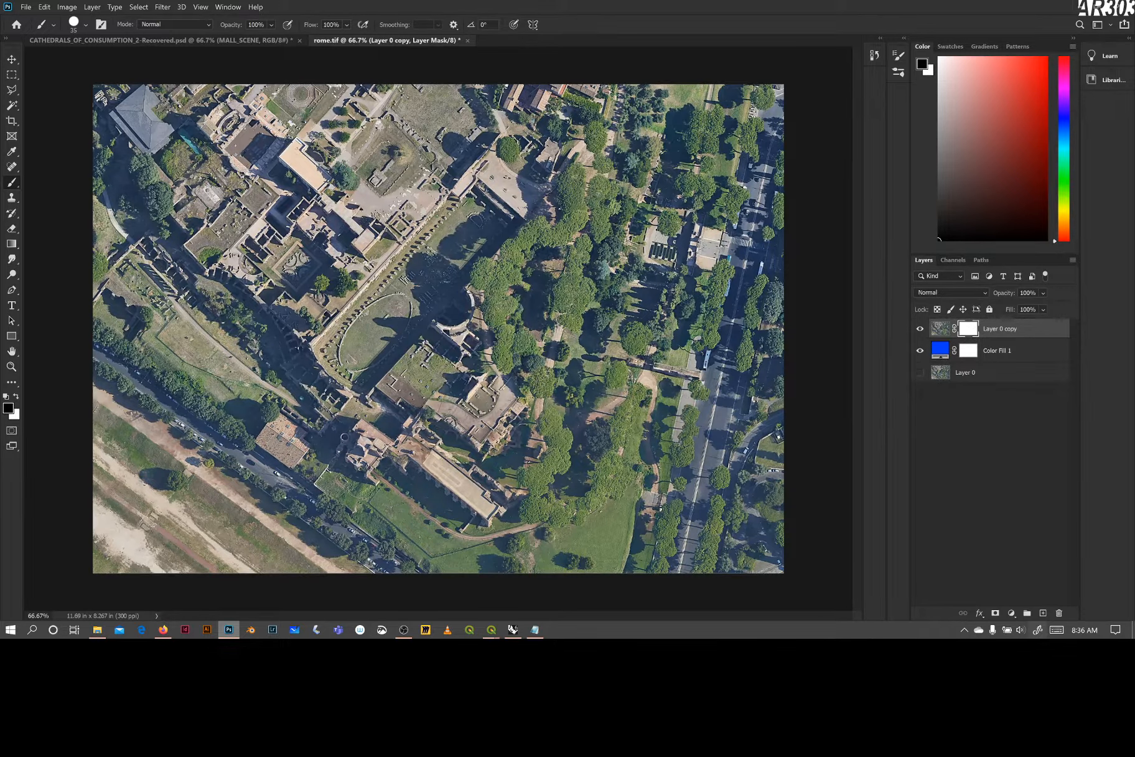
- Paint the garden black on Layer 0 copy's mask with a 125 px brush, checking the cutout by briefly hiding Color Fill 1
scroll(340, 359, "up", 5)
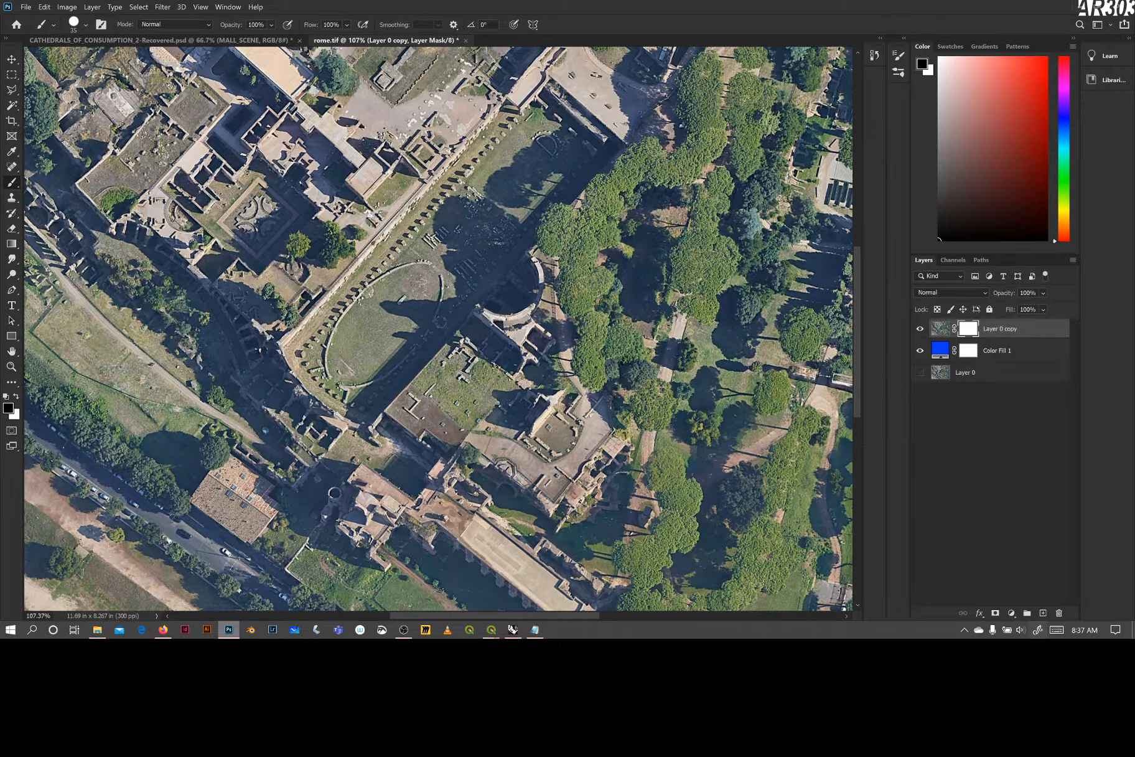
key("bracketright")
key("bracketright")
key("bracketright")
left_click_drag(360, 355, 429, 276)
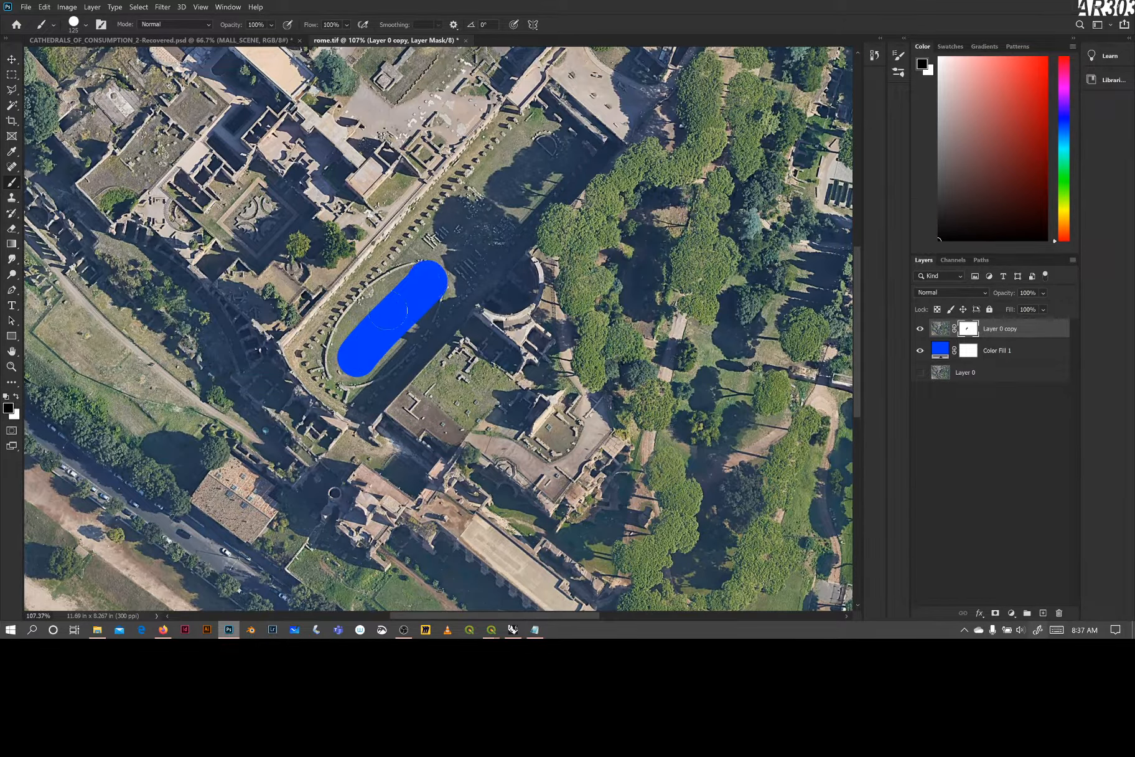
mouse_move(351, 329)
left_mouse_down()
mouse_move(442, 256)
mouse_move(344, 336)
mouse_move(460, 213)
left_mouse_up()
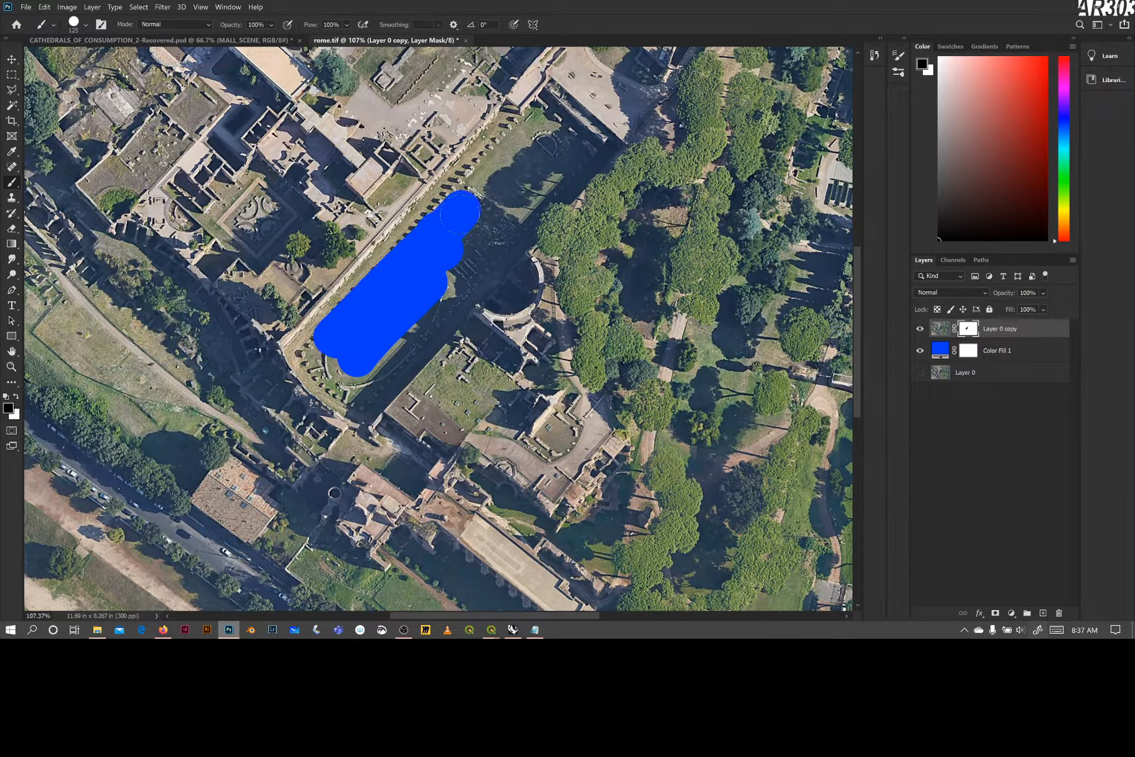
left_click(921, 352)
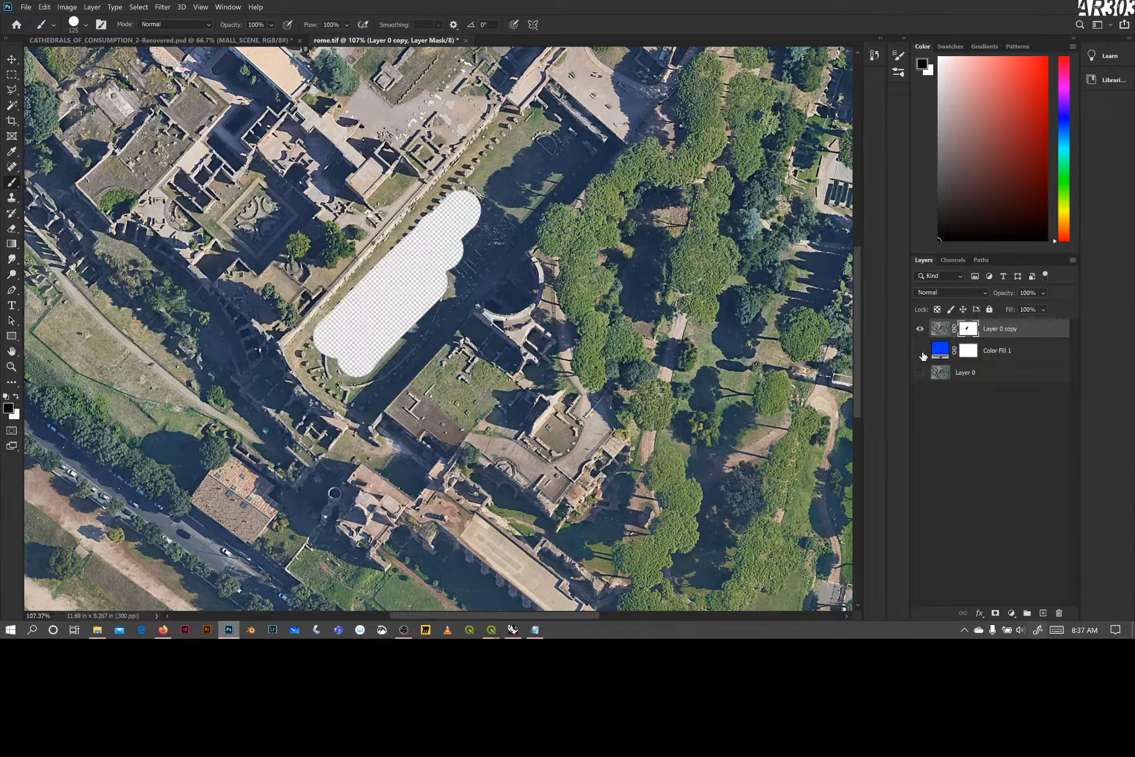
left_click(920, 351)
- Extend the black masking to the garden's far end, and paint the whole area white on the mask to restore the image
mouse_move(316, 346)
left_mouse_down()
mouse_move(497, 173)
mouse_move(354, 308)
mouse_move(492, 162)
mouse_move(355, 308)
mouse_move(451, 201)
mouse_move(515, 138)
mouse_move(527, 138)
mouse_move(518, 155)
mouse_move(532, 142)
mouse_move(466, 230)
mouse_move(327, 370)
left_mouse_up()
key("ctrl+z")
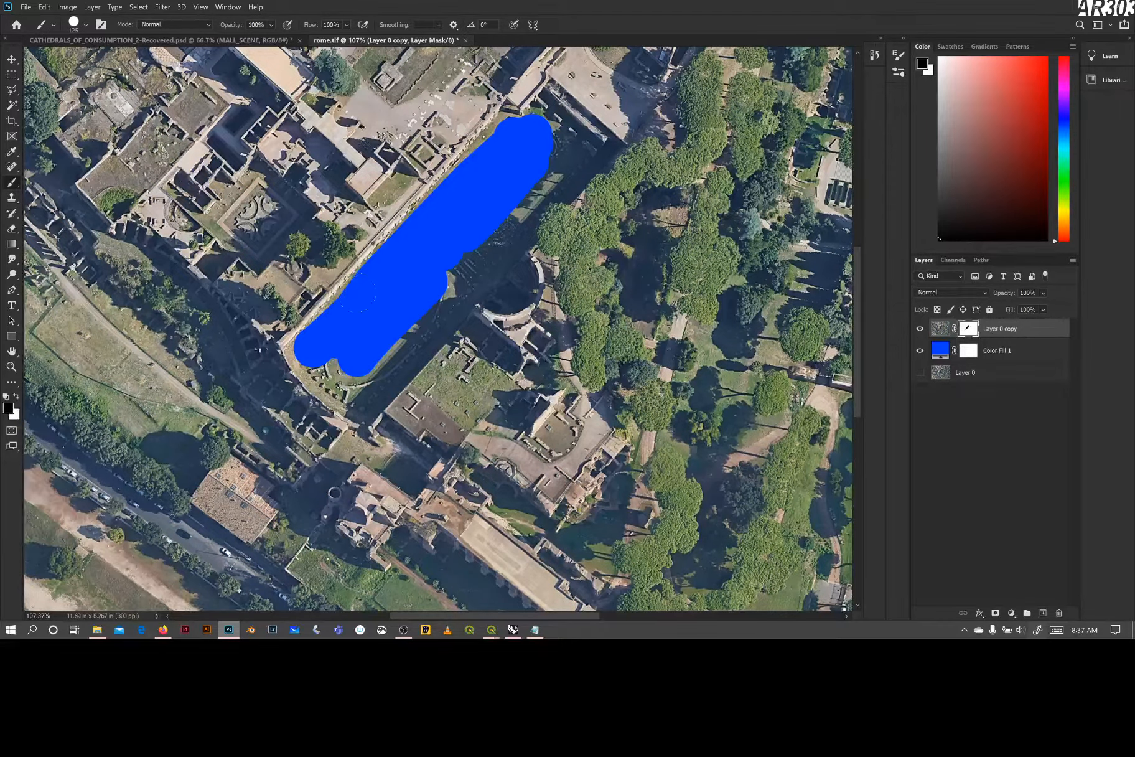
left_click(15, 398)
mouse_move(311, 348)
left_mouse_down()
mouse_move(399, 264)
mouse_move(498, 137)
mouse_move(374, 299)
mouse_move(526, 177)
mouse_move(352, 367)
mouse_move(302, 401)
left_mouse_up()
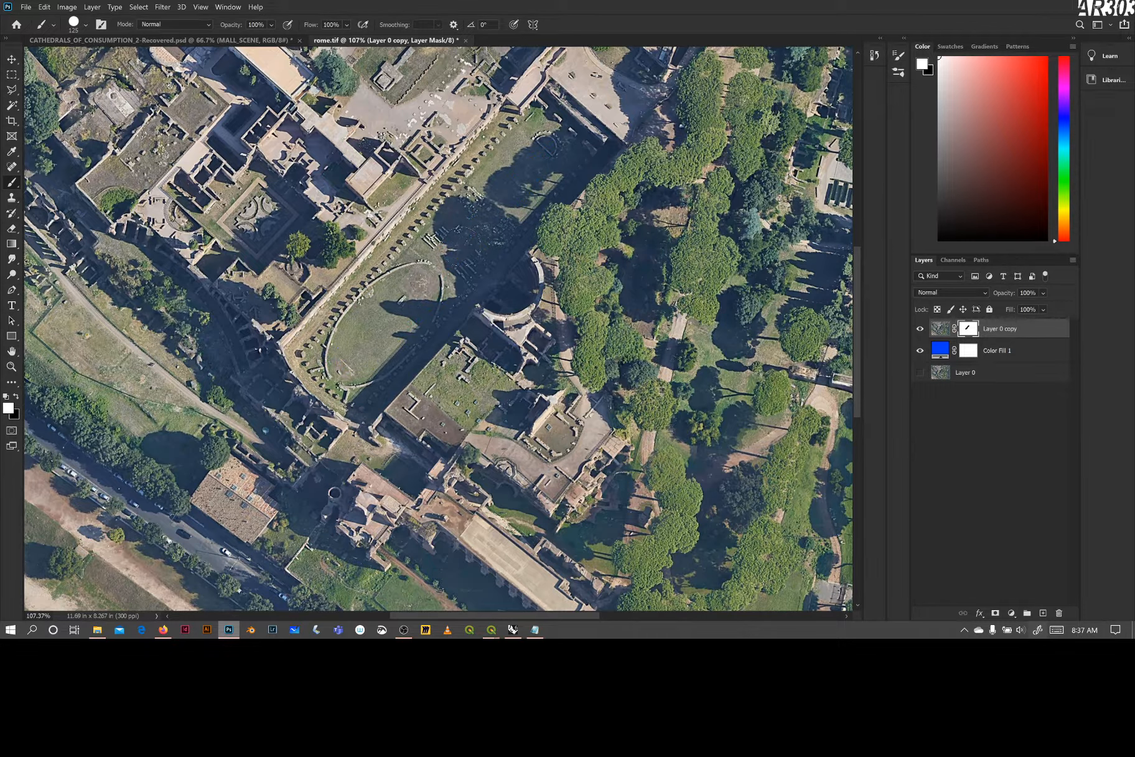
- Repeatedly hide and reveal parts of the garden by alternating black and white strokes on the layer mask
key("x")
mouse_move(366, 336)
left_mouse_down()
mouse_move(514, 173)
mouse_move(361, 342)
mouse_move(546, 156)
left_mouse_up()
key("x")
key("x")
left_click_drag(329, 341, 420, 249)
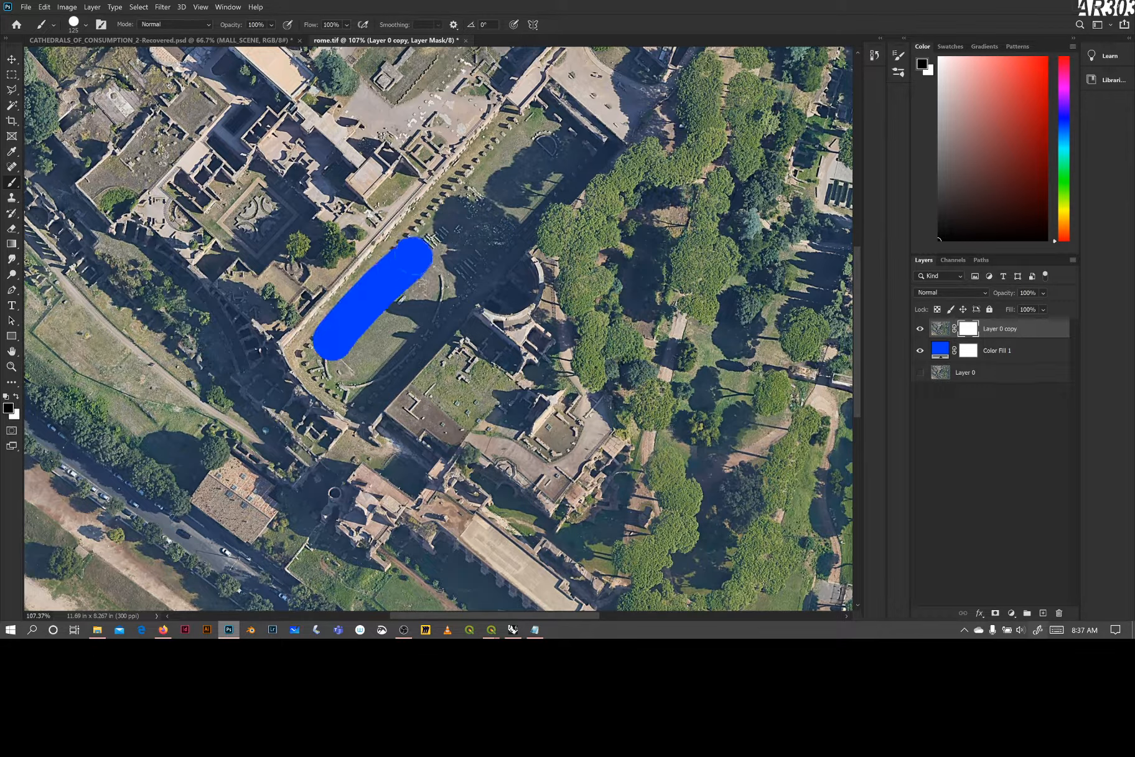
key("x")
left_click_drag(330, 341, 422, 248)
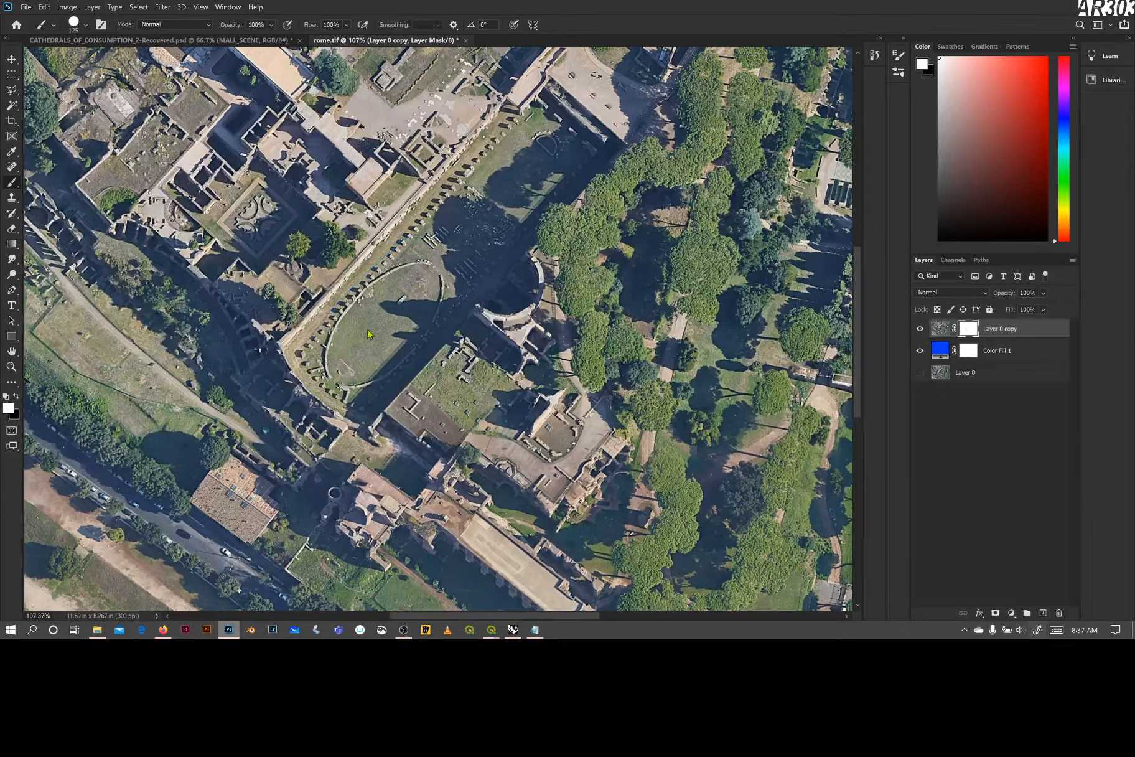
key("x")
key("x")
key("x")
mouse_move(356, 348)
left_mouse_down()
mouse_move(460, 233)
mouse_move(364, 357)
mouse_move(462, 237)
mouse_move(444, 228)
left_mouse_up()
key("x")
key("x")
- Mask a straight strip along the garden's long colonnaded edge by joining black brush points with straight segments
left_click(306, 350)
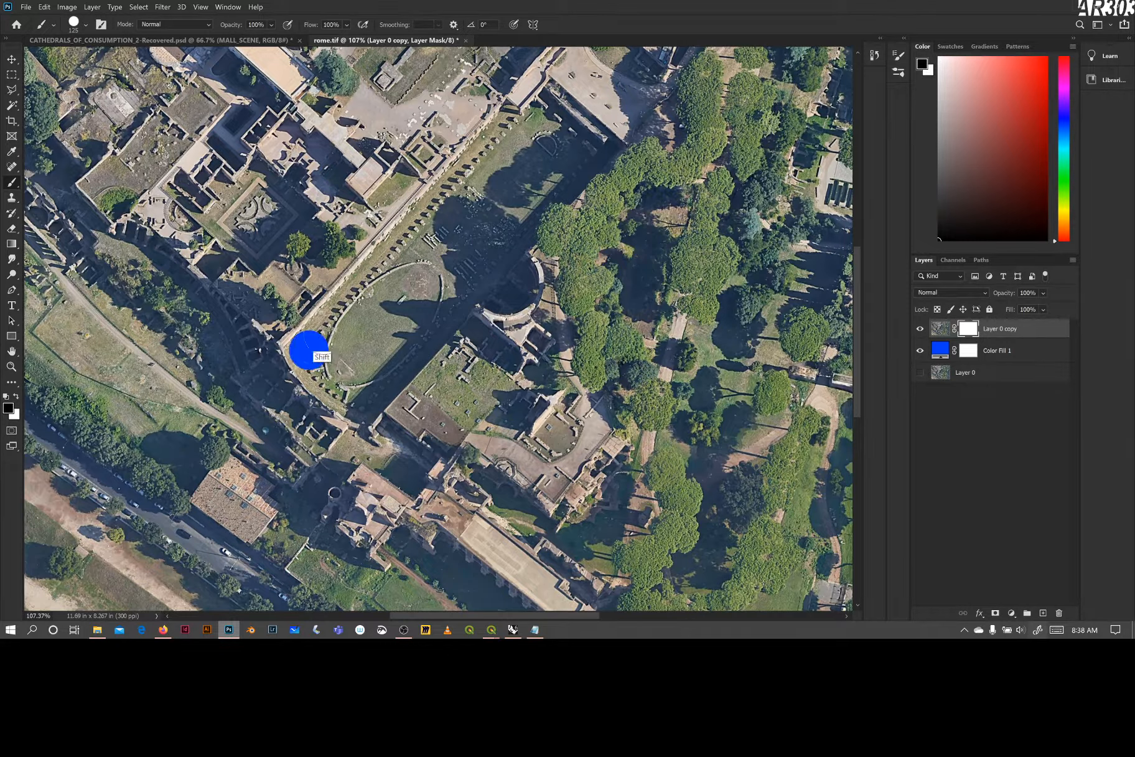
left_click(346, 311, "shift")
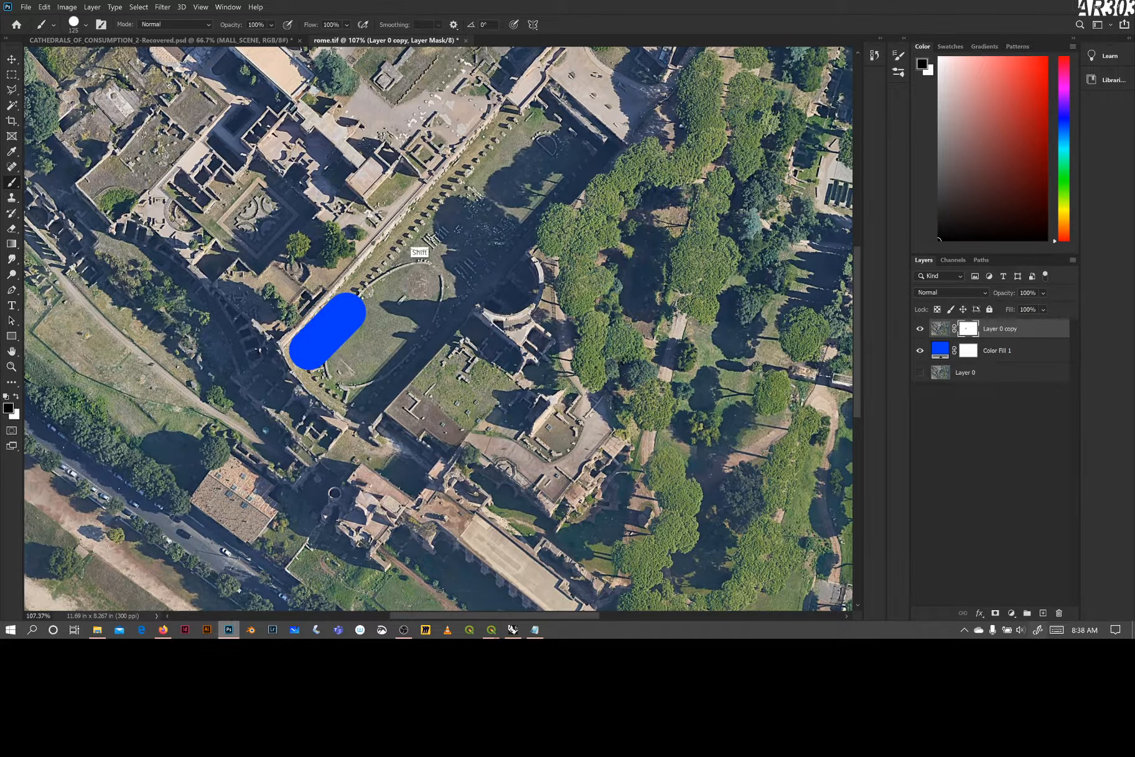
left_click(416, 241, "shift")
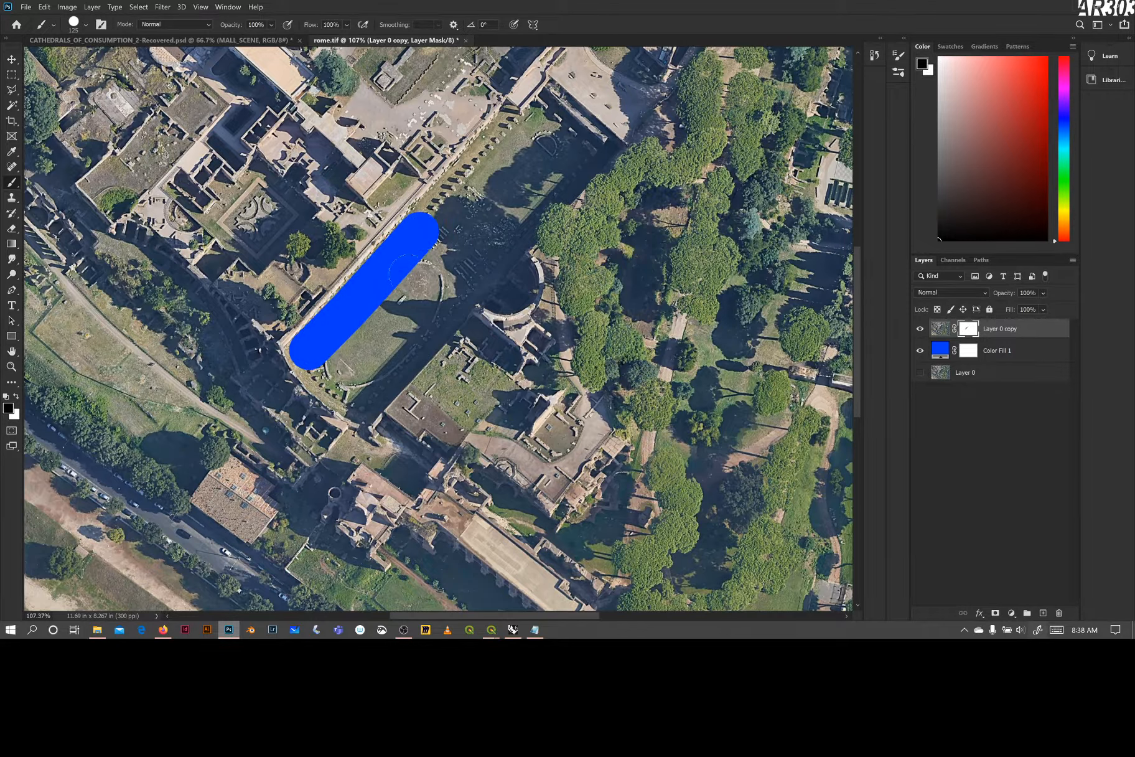
- Adjust the brush to 335 px with 95% hardness and restore the masked garden strip with white
key("bracketright")
key("bracketright")
mouse_move(413, 286)
left_mouse_down()
mouse_move(384, 294)
mouse_move(408, 292)
mouse_move(388, 288)
mouse_move(399, 295)
mouse_move(393, 280)
mouse_move(393, 292)
left_mouse_up()
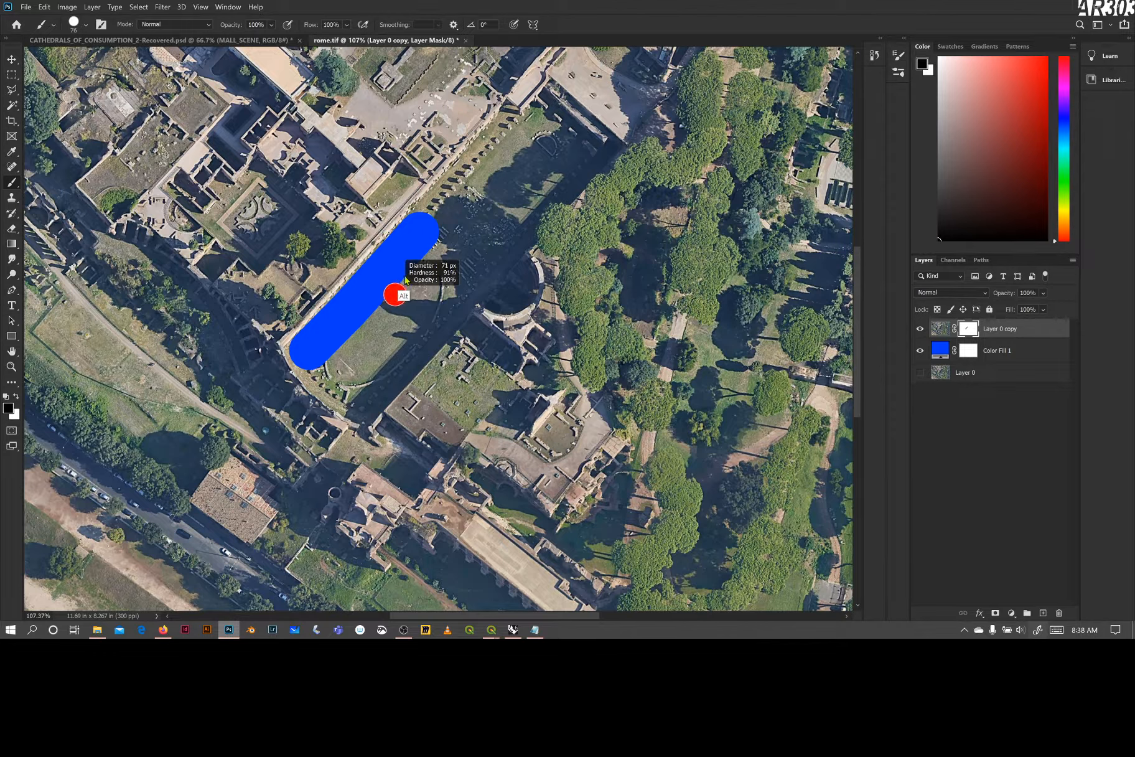
mouse_move(405, 279)
left_mouse_down()
mouse_move(400, 312)
mouse_move(397, 281)
left_mouse_up()
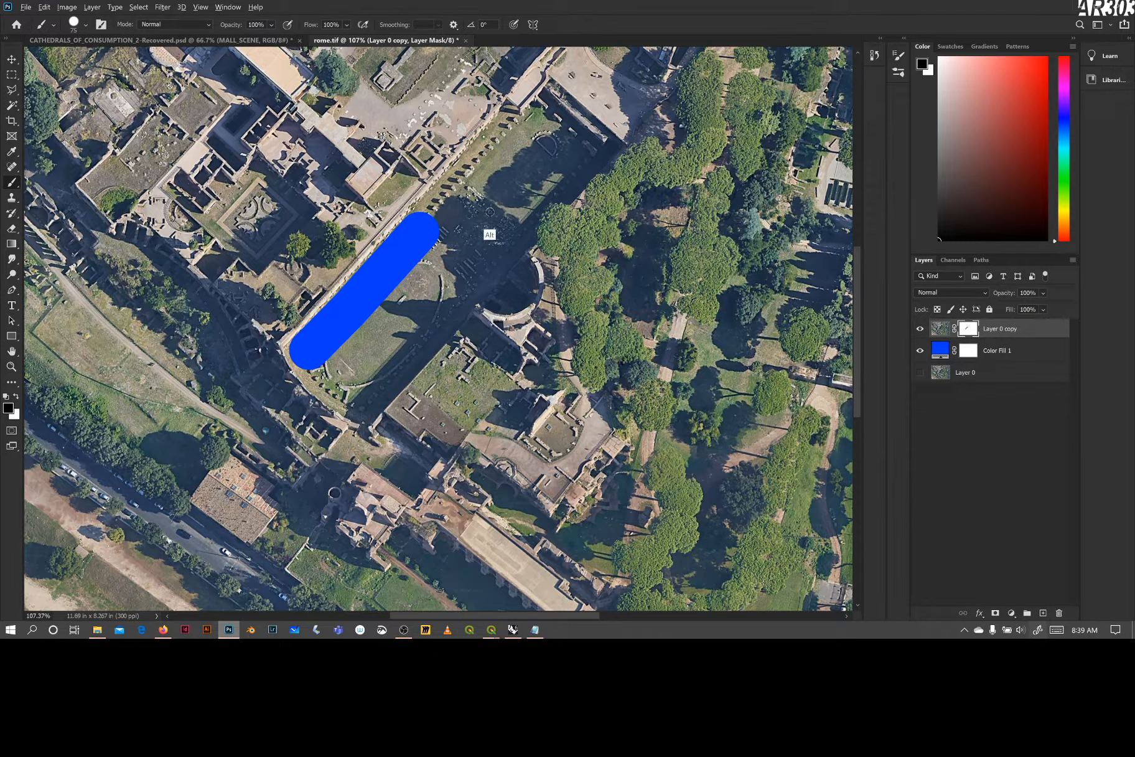
mouse_move(490, 212)
left_mouse_down()
mouse_move(473, 222)
mouse_move(576, 221)
mouse_move(578, 206)
left_mouse_up()
mouse_move(495, 401)
left_mouse_down()
mouse_move(529, 429)
mouse_move(593, 406)
mouse_move(670, 270)
mouse_move(470, 422)
mouse_move(468, 406)
mouse_move(439, 443)
mouse_move(492, 396)
mouse_move(481, 393)
mouse_move(496, 368)
mouse_move(496, 400)
mouse_move(443, 417)
mouse_move(448, 356)
mouse_move(422, 389)
mouse_move(427, 366)
mouse_move(433, 445)
mouse_move(542, 318)
mouse_move(512, 440)
mouse_move(692, 231)
mouse_move(590, 479)
mouse_move(493, 234)
mouse_move(297, 364)
mouse_move(471, 229)
mouse_move(423, 460)
mouse_move(498, 486)
mouse_move(564, 405)
left_mouse_up()
right_click(491, 392, "alt")
key("x")
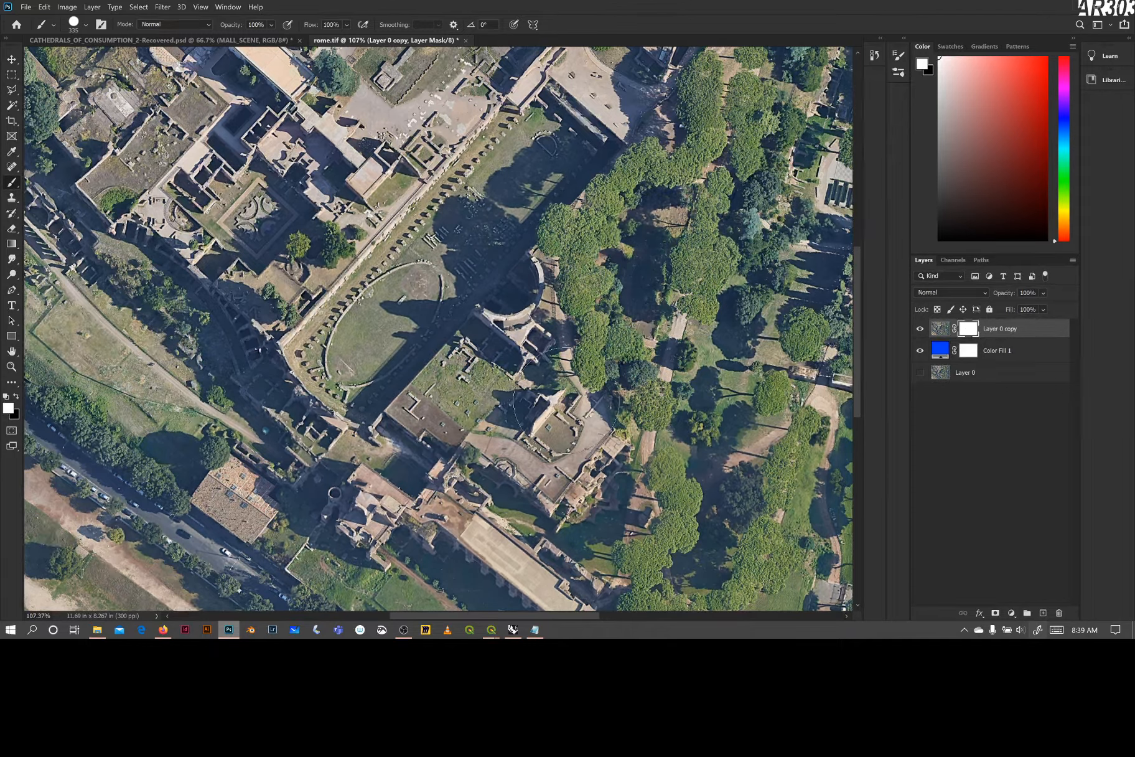
- Stamp black shapes on the mask at the garden's lower corner and beside the tiled-roof building, using the triangular brush at 175 px
left_click(86, 25)
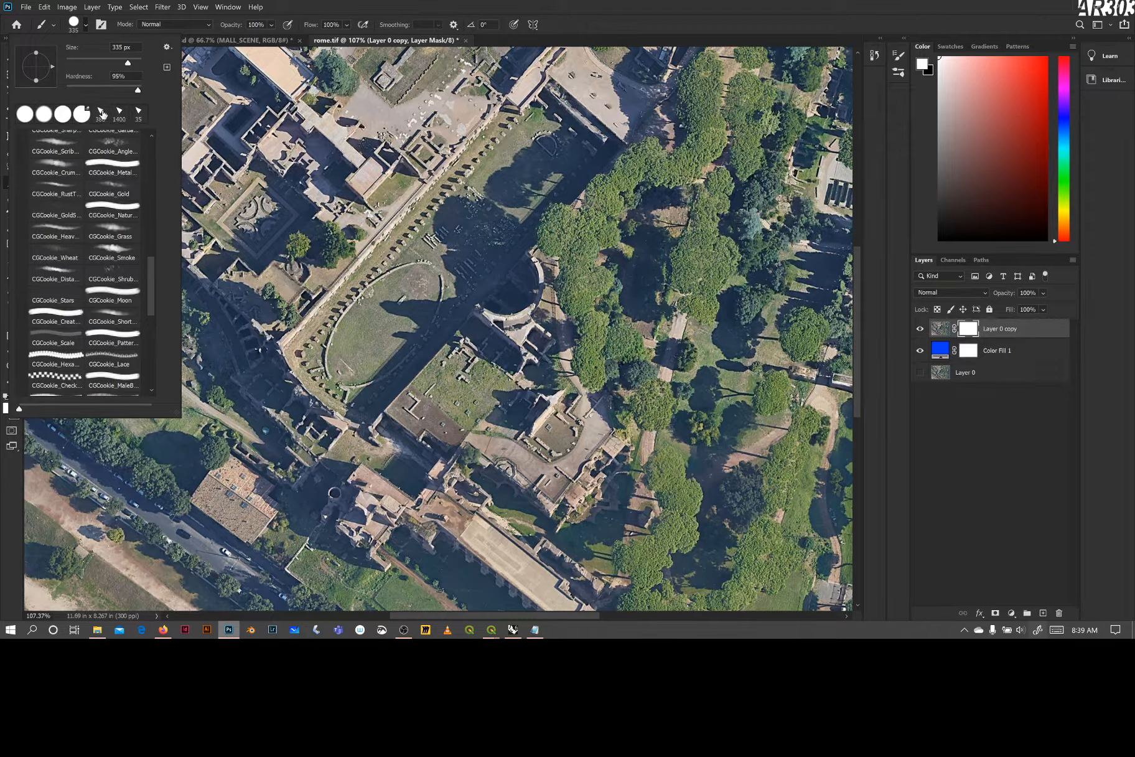
left_click(100, 112)
left_click(432, 334)
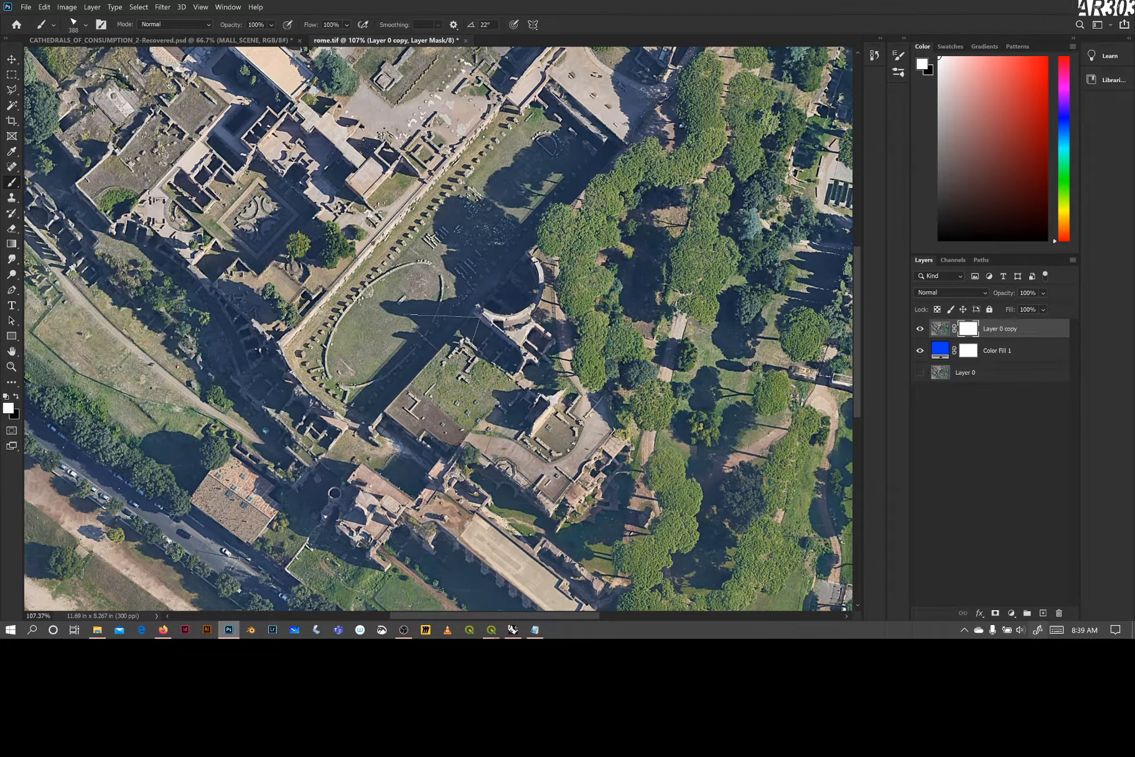
key("x")
key("bracketleft")
left_click(305, 357)
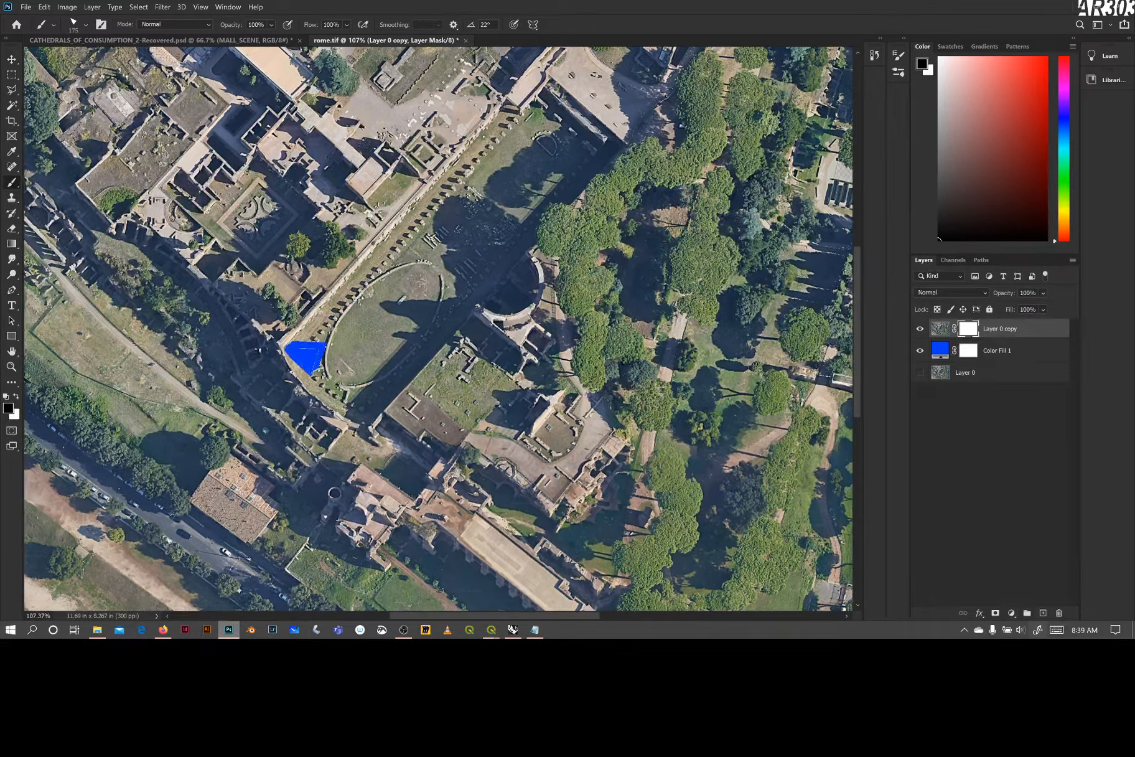
left_click(304, 360)
left_click(289, 504)
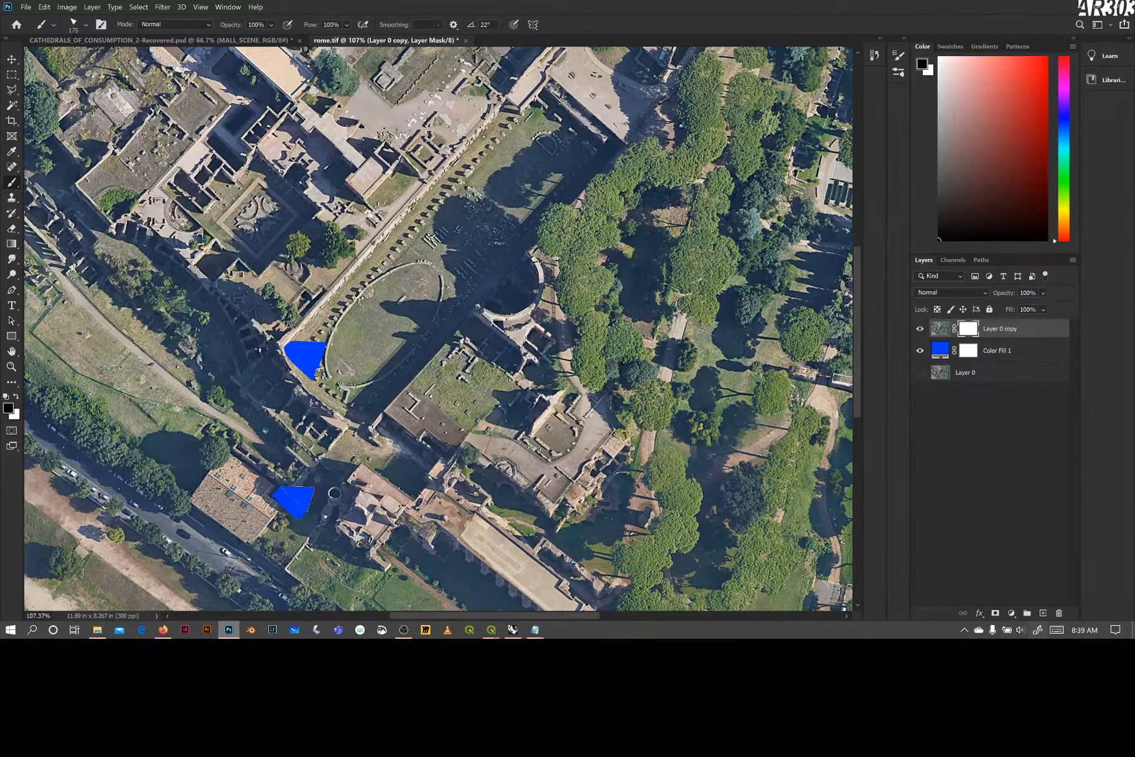
- Enlarge the cutout beside the tiled-roof building with black triangular strokes, and paint it white on the mask to restore the image
key("z")
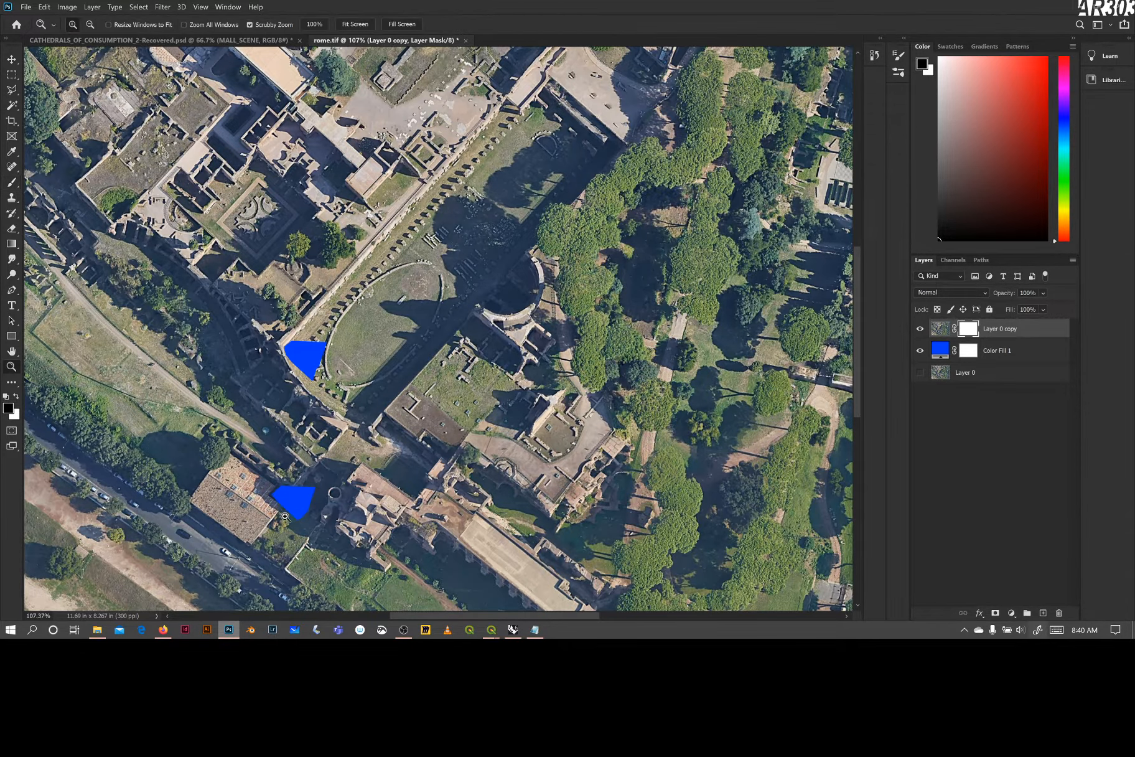
left_click_drag(274, 505, 299, 462)
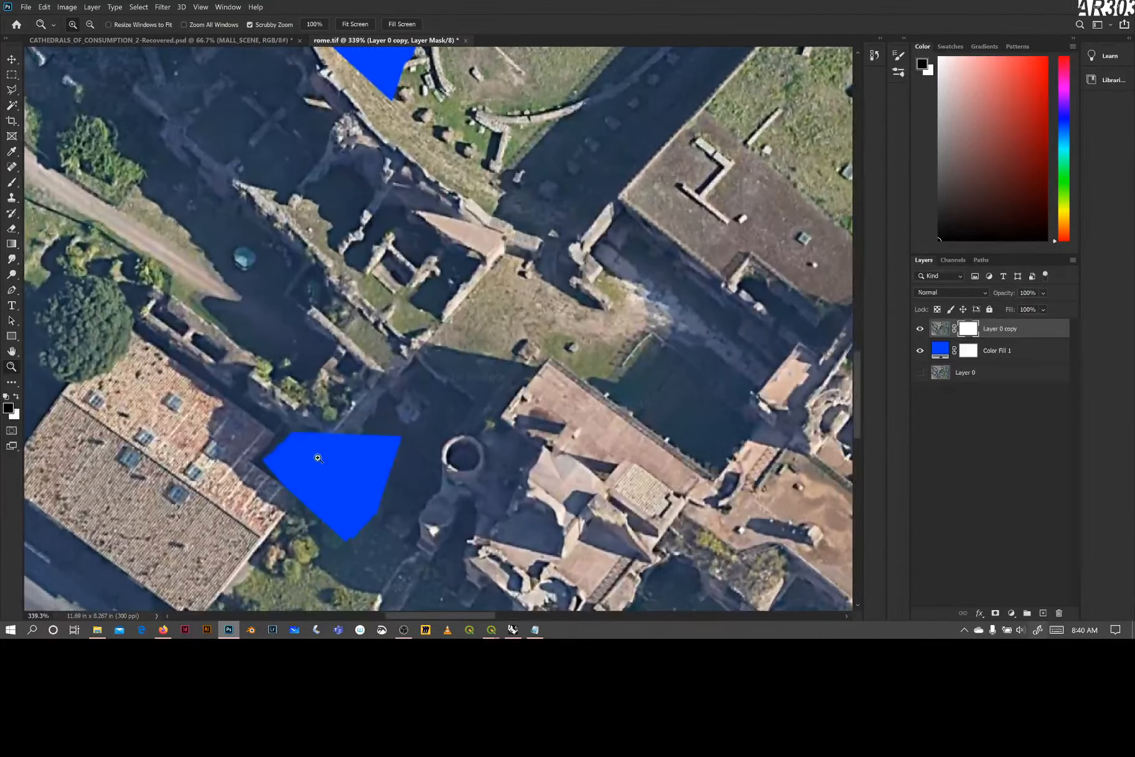
key("b")
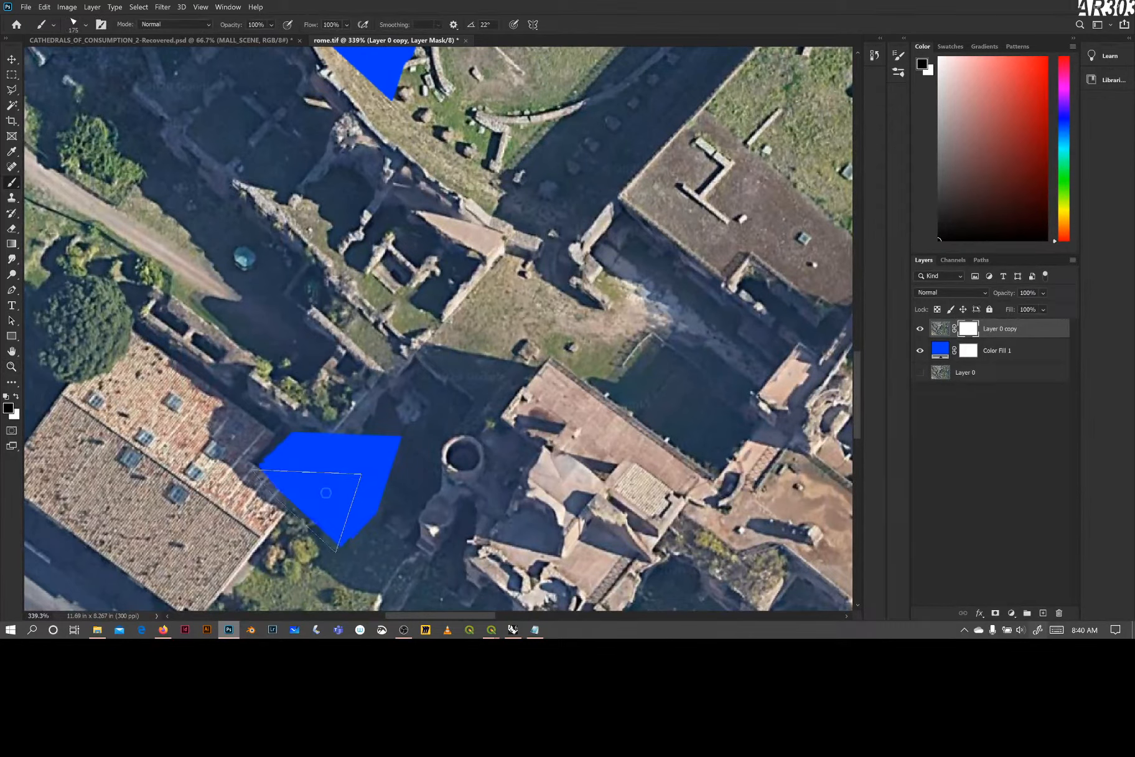
left_click_drag(323, 490, 332, 486)
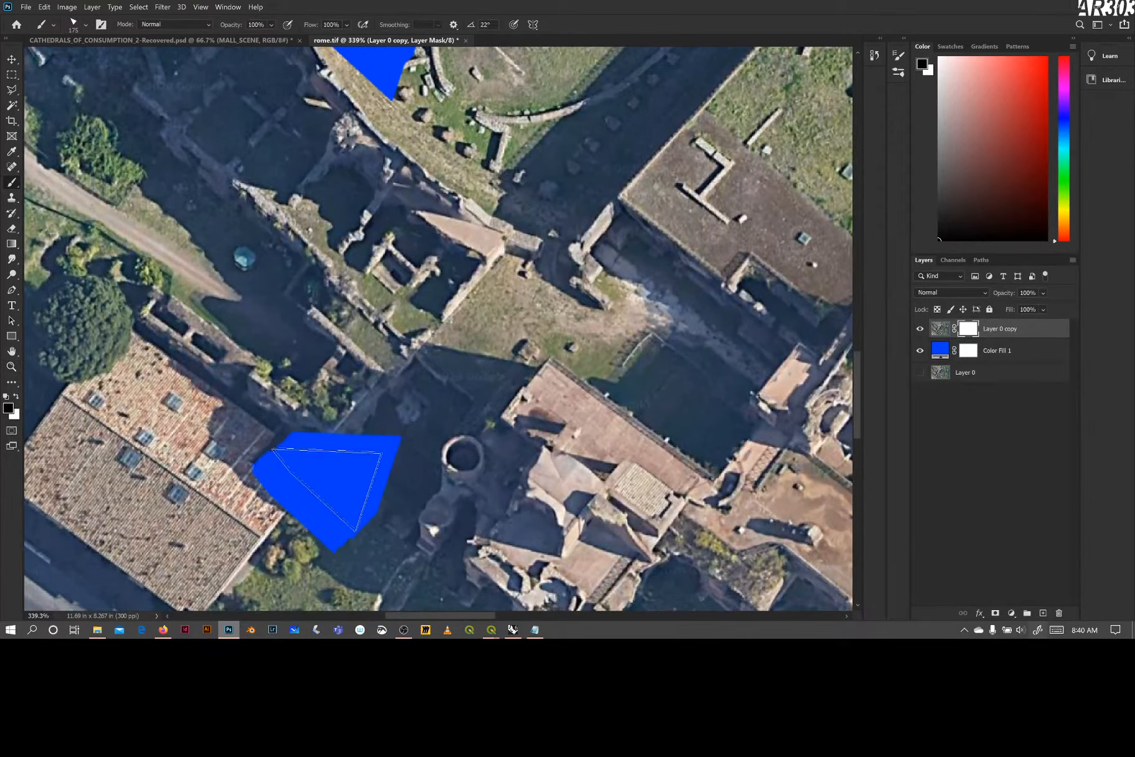
key("x")
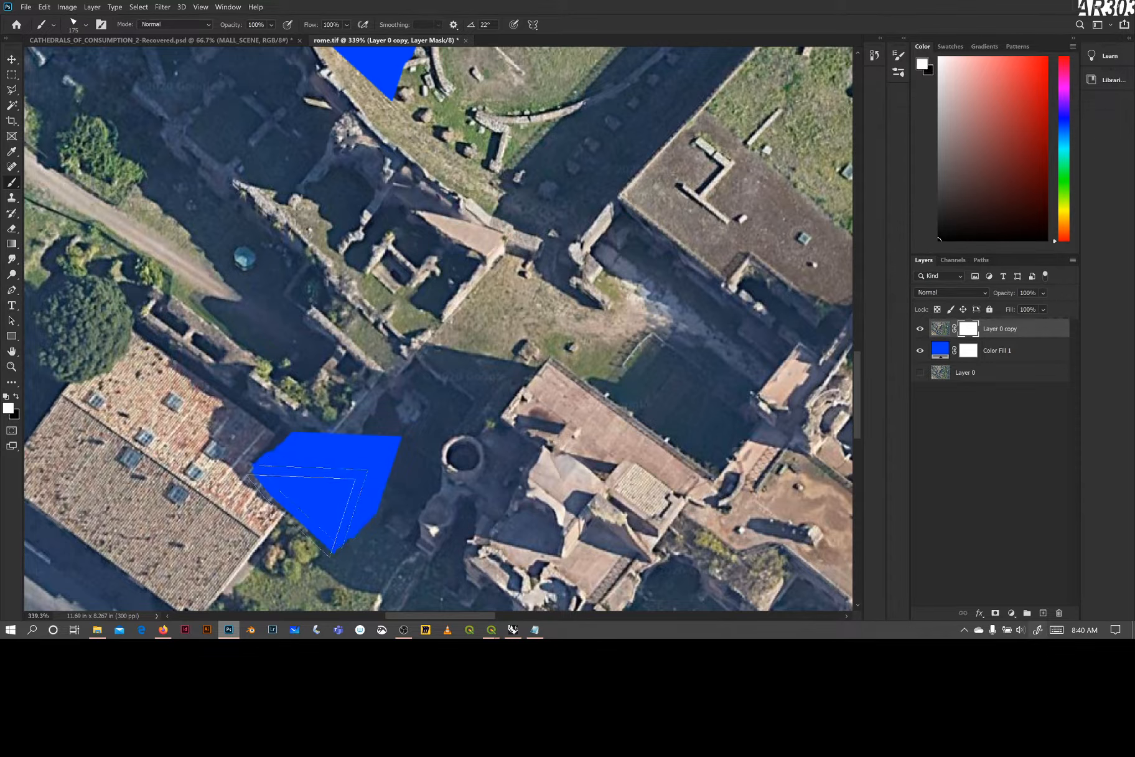
left_click_drag(335, 474, 330, 501)
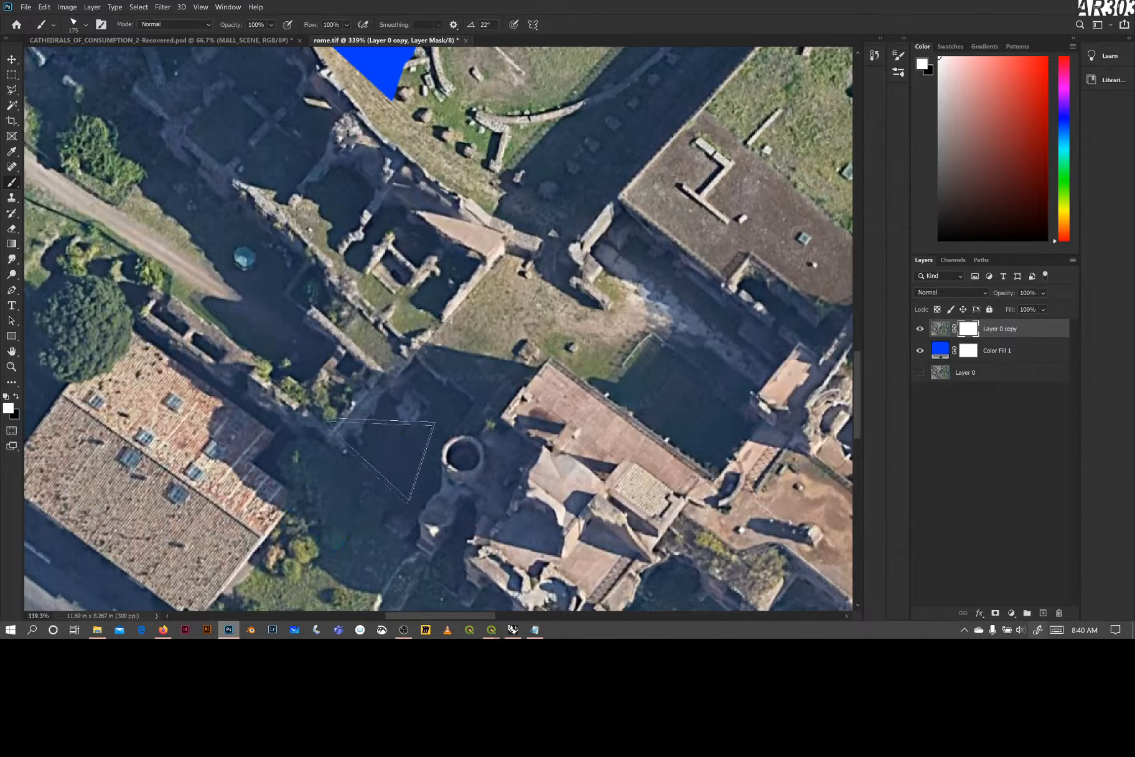
- Set the triangular brush tip's angle to 58° in the brush settings
left_click(898, 72)
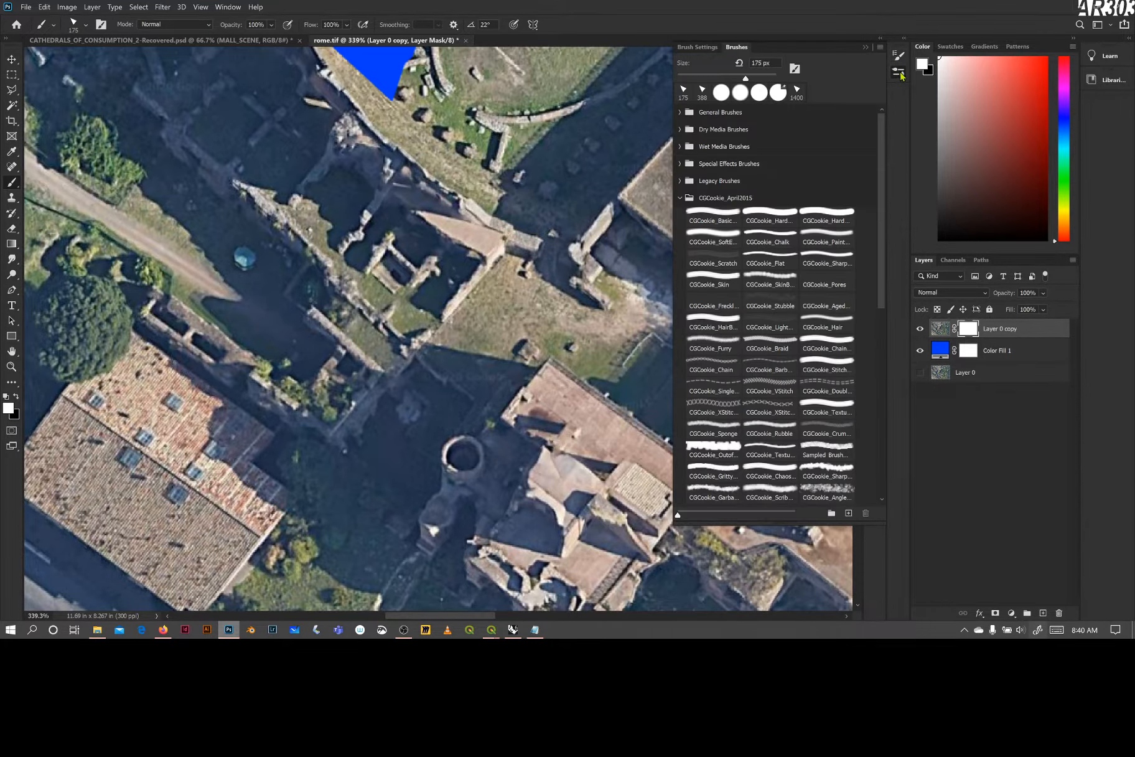
left_click(900, 71)
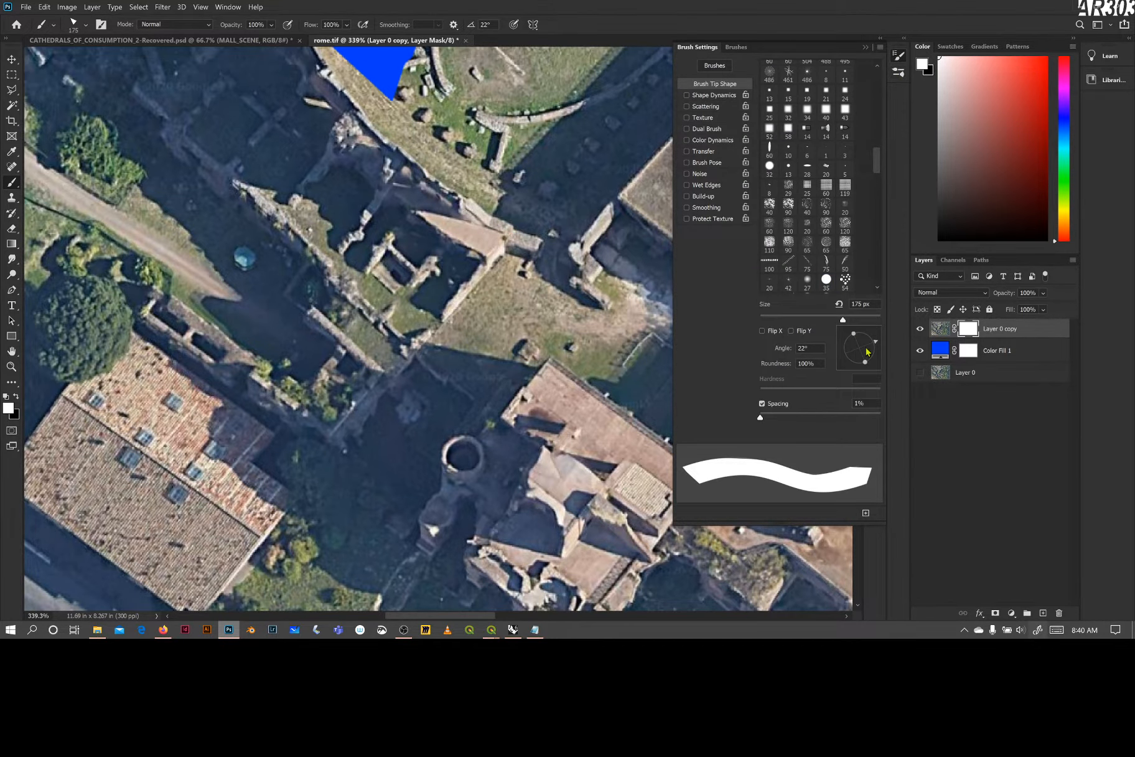
mouse_move(879, 348)
left_mouse_down()
mouse_move(878, 364)
mouse_move(881, 325)
left_mouse_up()
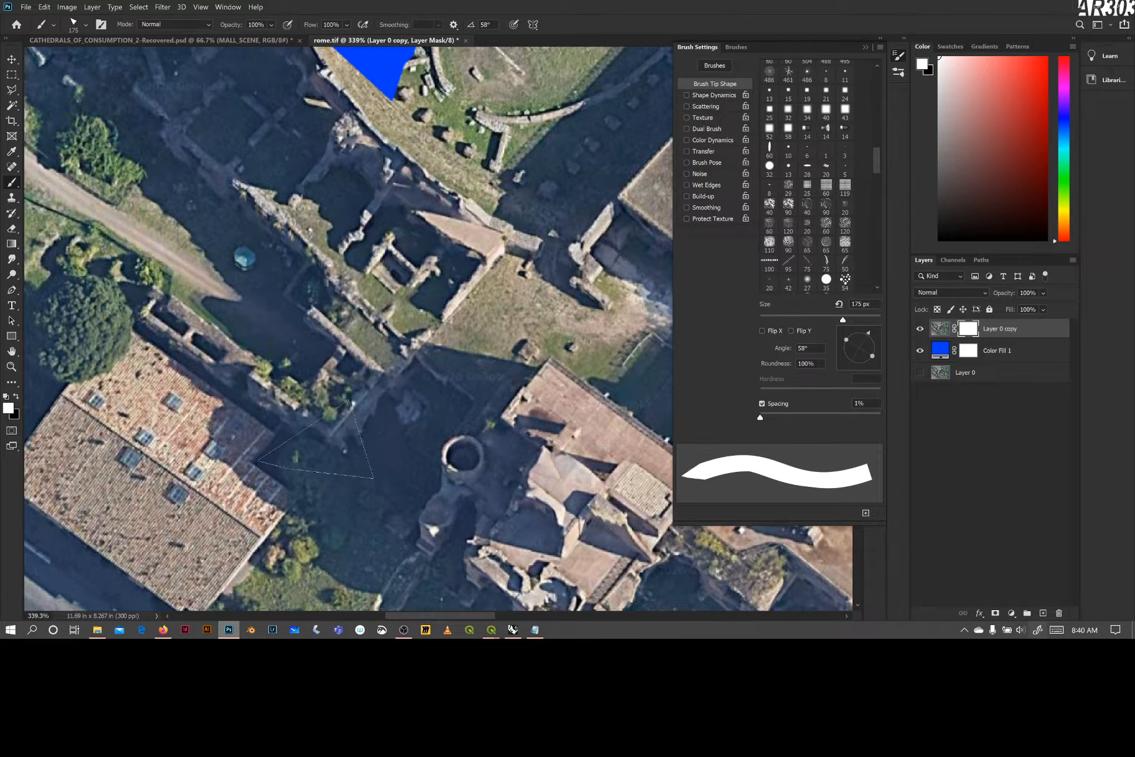
- Mask an angular area beside the tiled-roof building with straight black strokes of the rotated triangular brush
key("x")
mouse_move(323, 448)
left_mouse_down()
mouse_move(345, 429)
mouse_move(324, 448)
left_mouse_up()
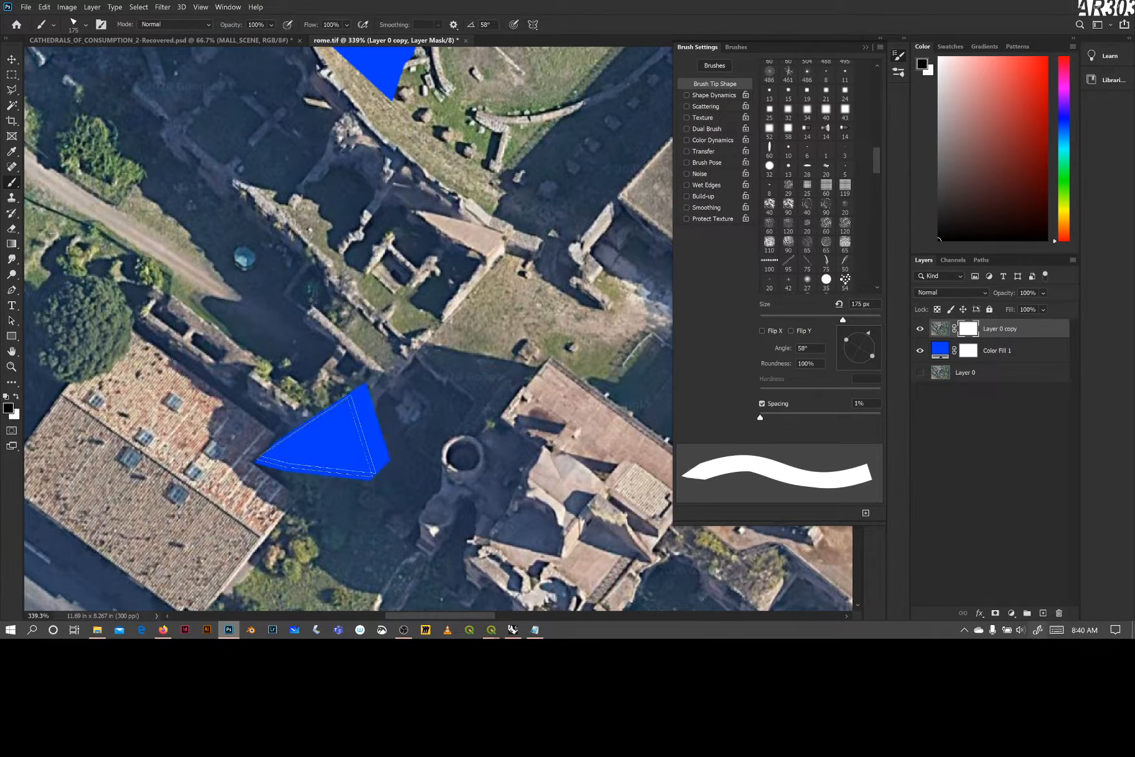
left_click(349, 417, "shift")
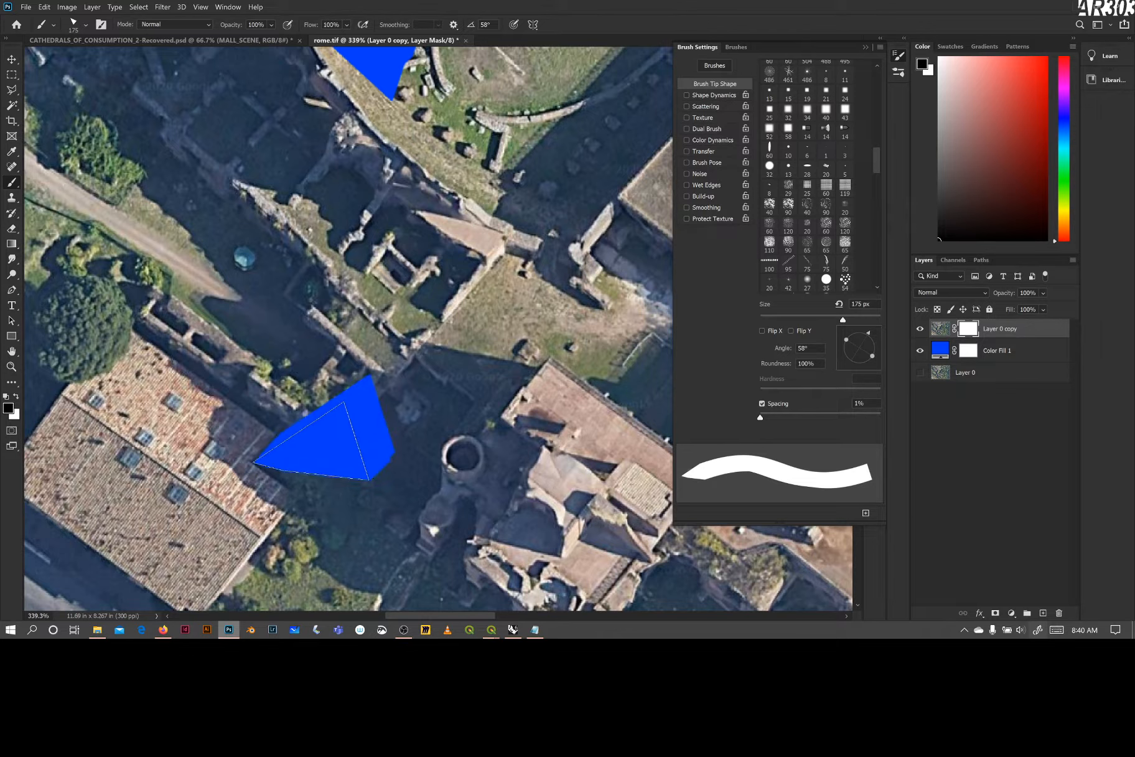
left_click(361, 478, "shift")
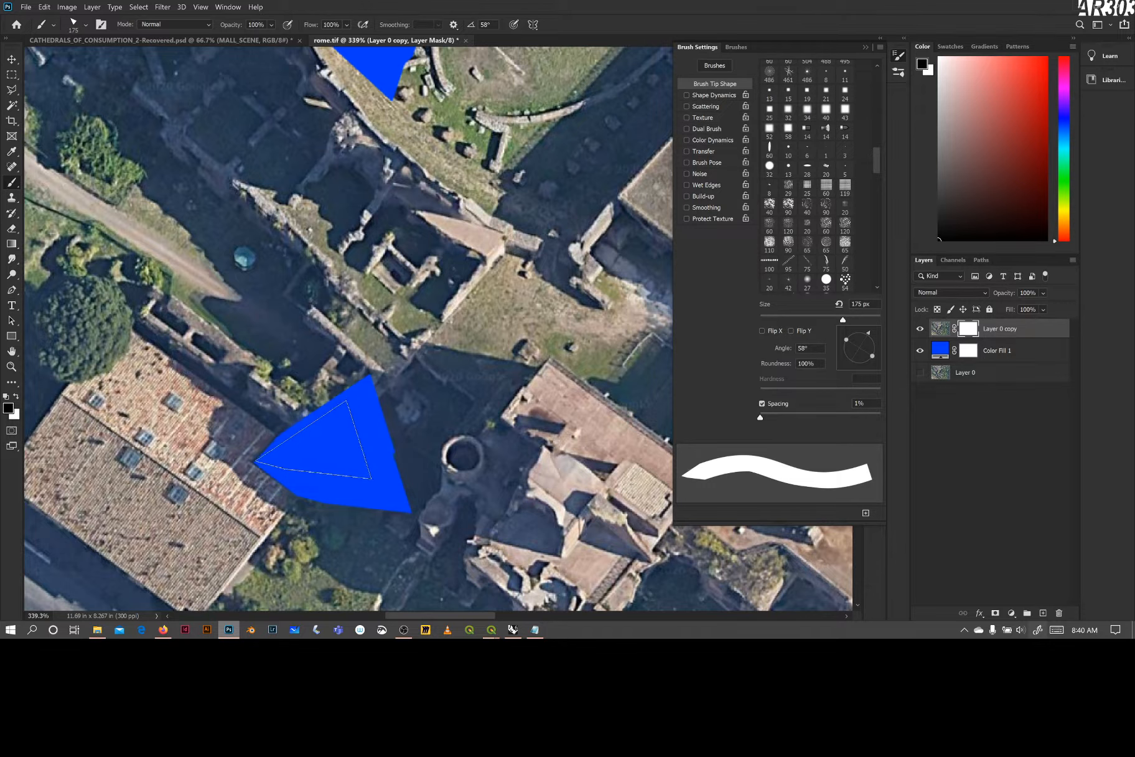
- Browse the tool presets and the brush preset library for the available brush shapes
left_click(54, 25)
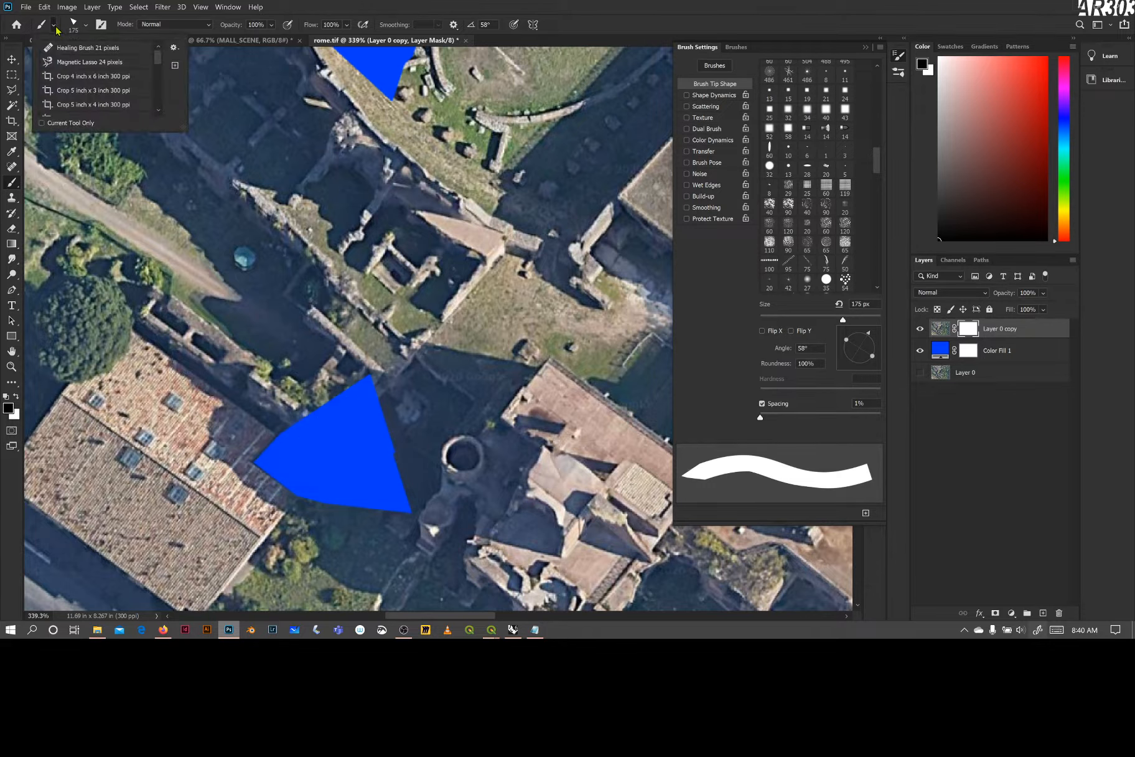
left_click(86, 26)
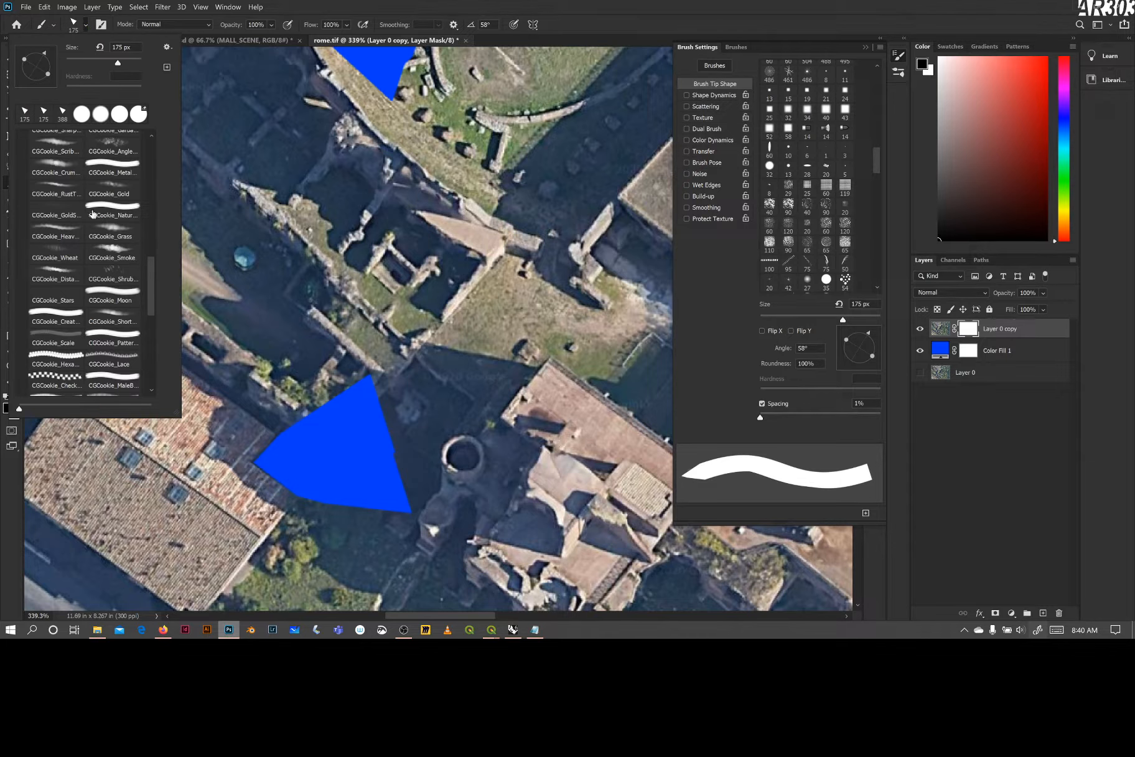
scroll(150, 282, "up", 5)
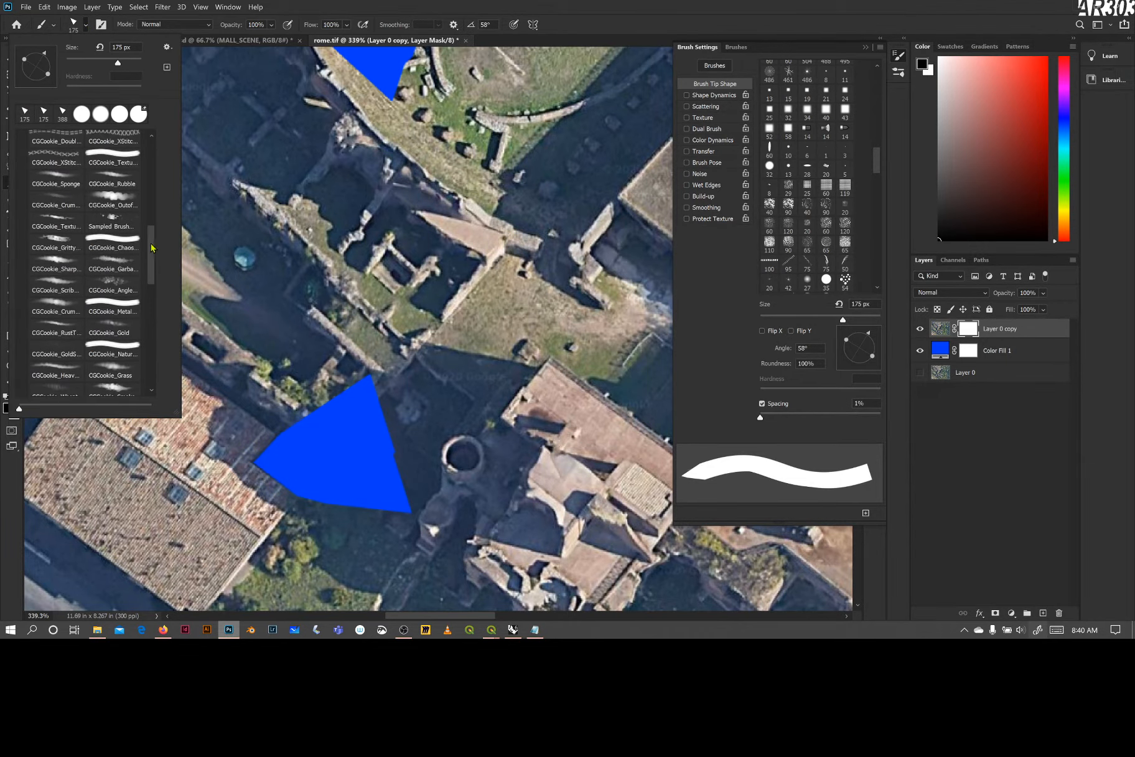
left_click_drag(150, 253, 151, 107)
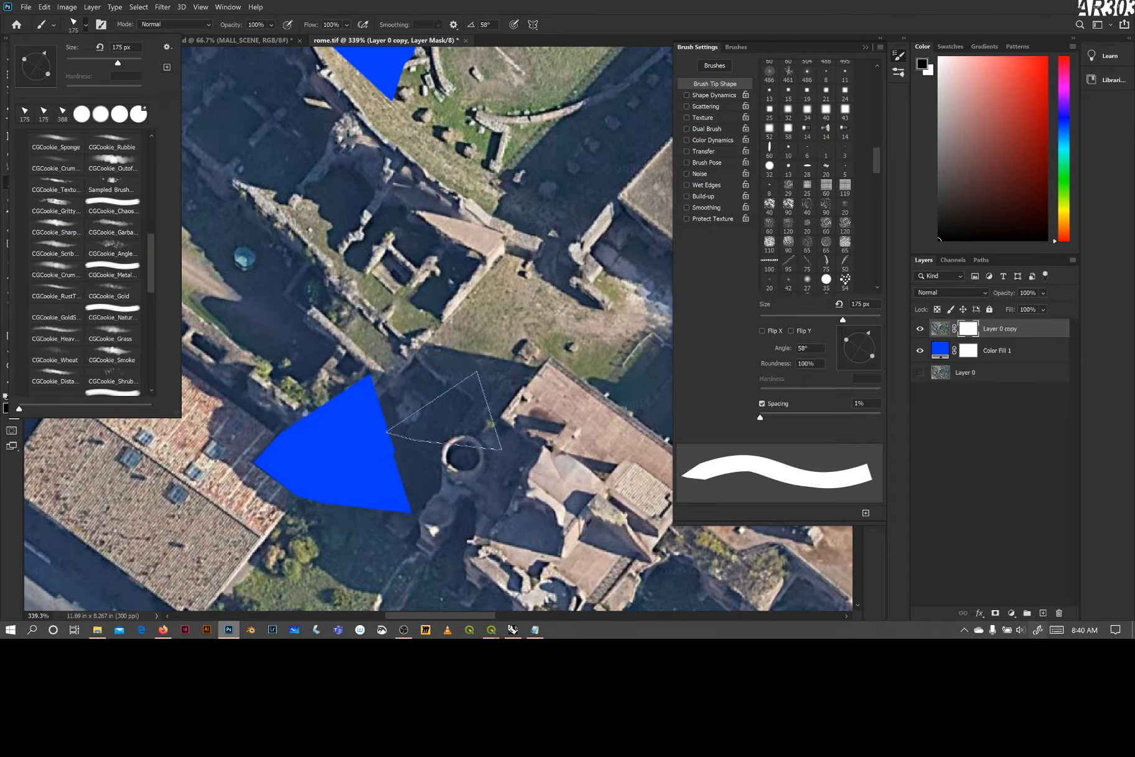
left_click(457, 418)
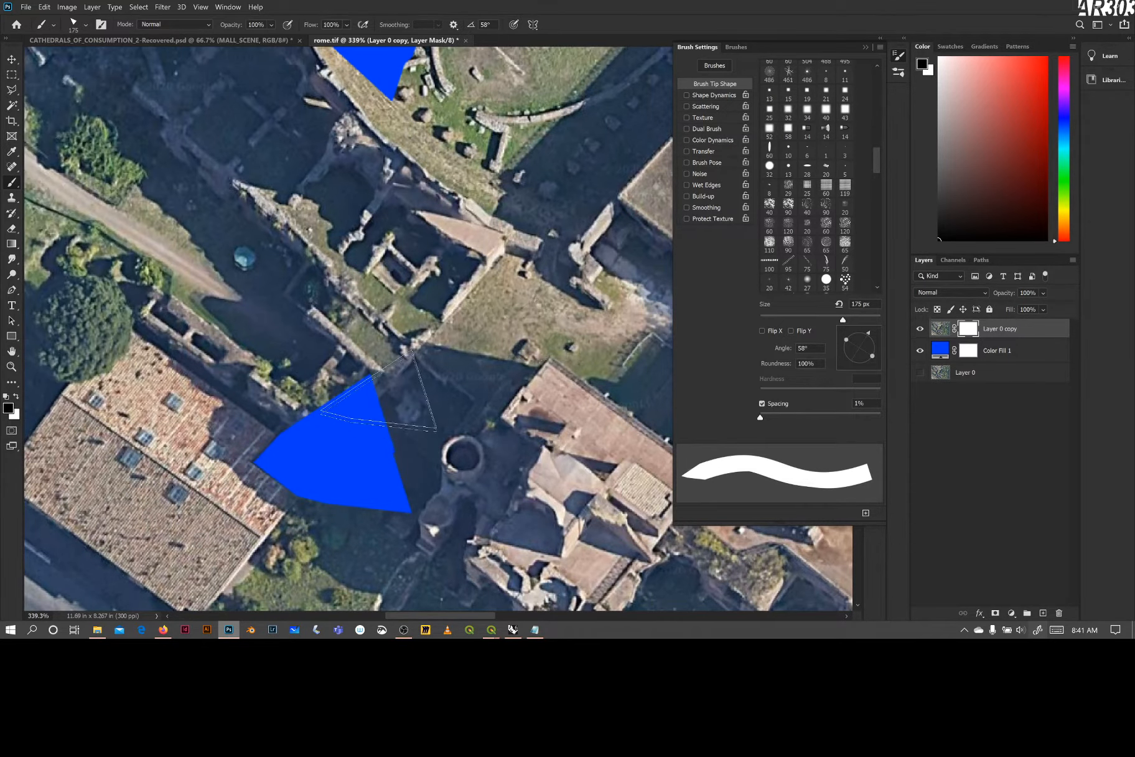
- Switch to a recently used round brush and return to the triangular brush at 175 px
left_click(86, 25)
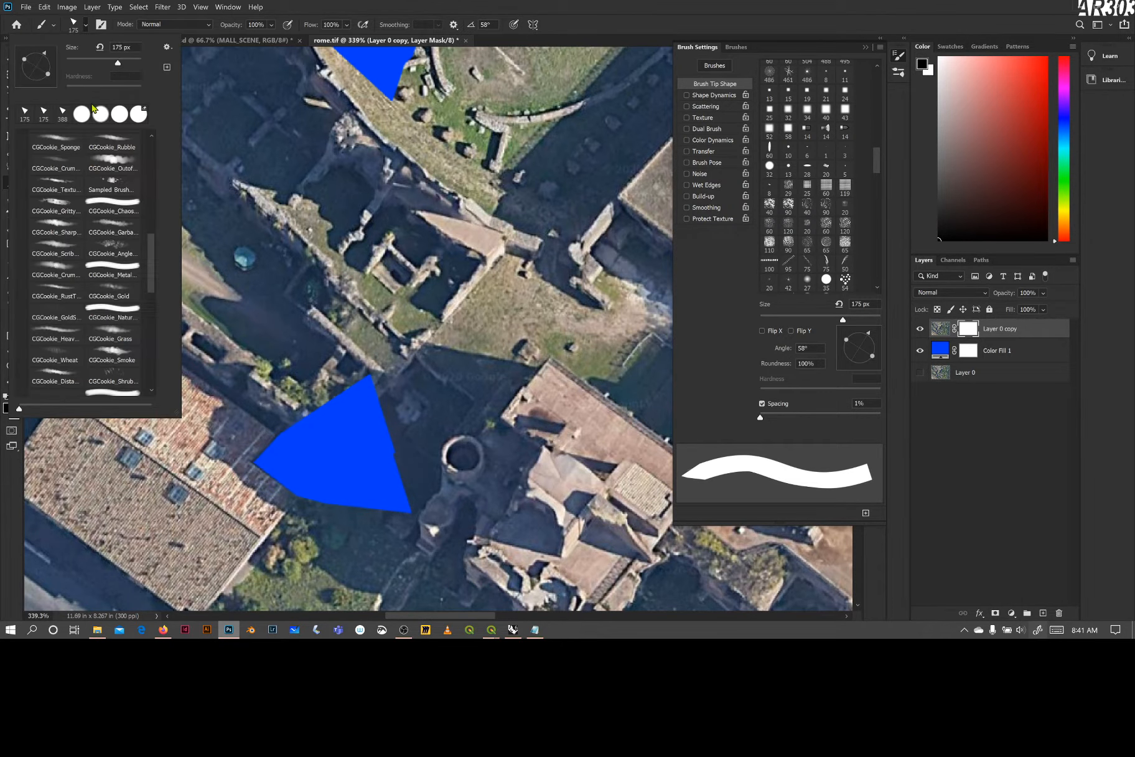
left_click(86, 117)
left_click(64, 117)
left_click(441, 431)
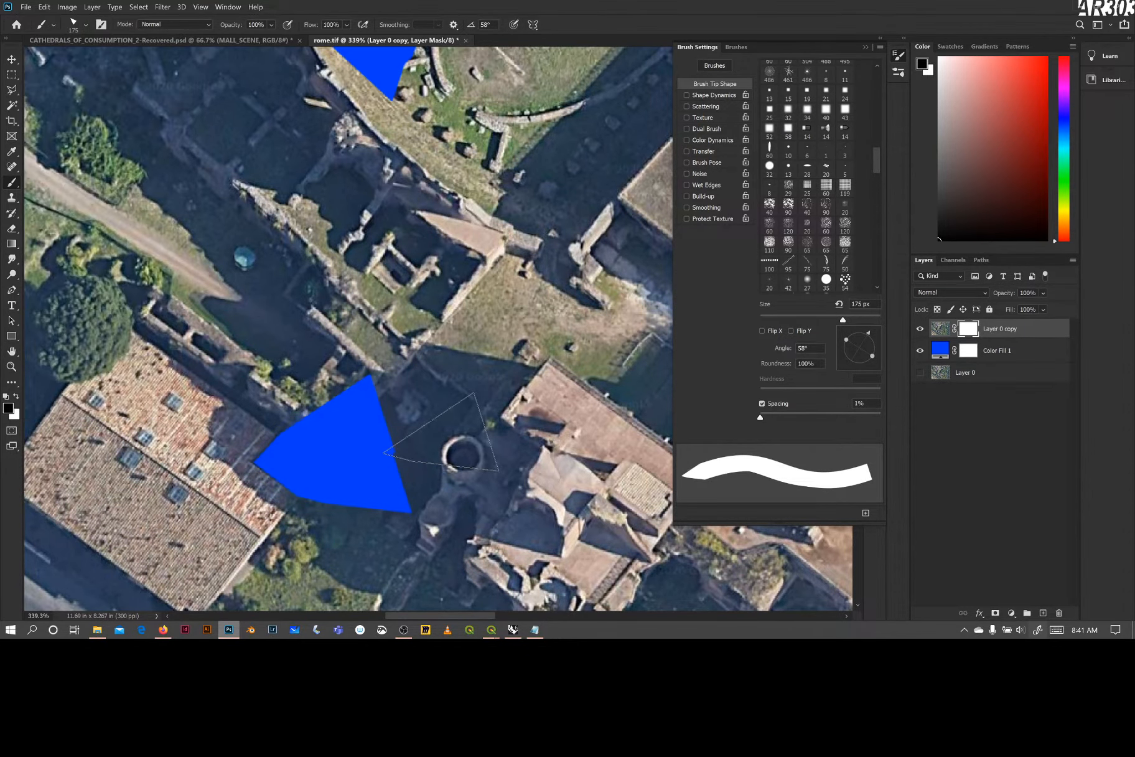
mouse_move(354, 395)
left_mouse_down()
mouse_move(474, 325)
mouse_move(494, 286)
mouse_move(476, 328)
mouse_move(477, 282)
mouse_move(428, 282)
left_mouse_up()
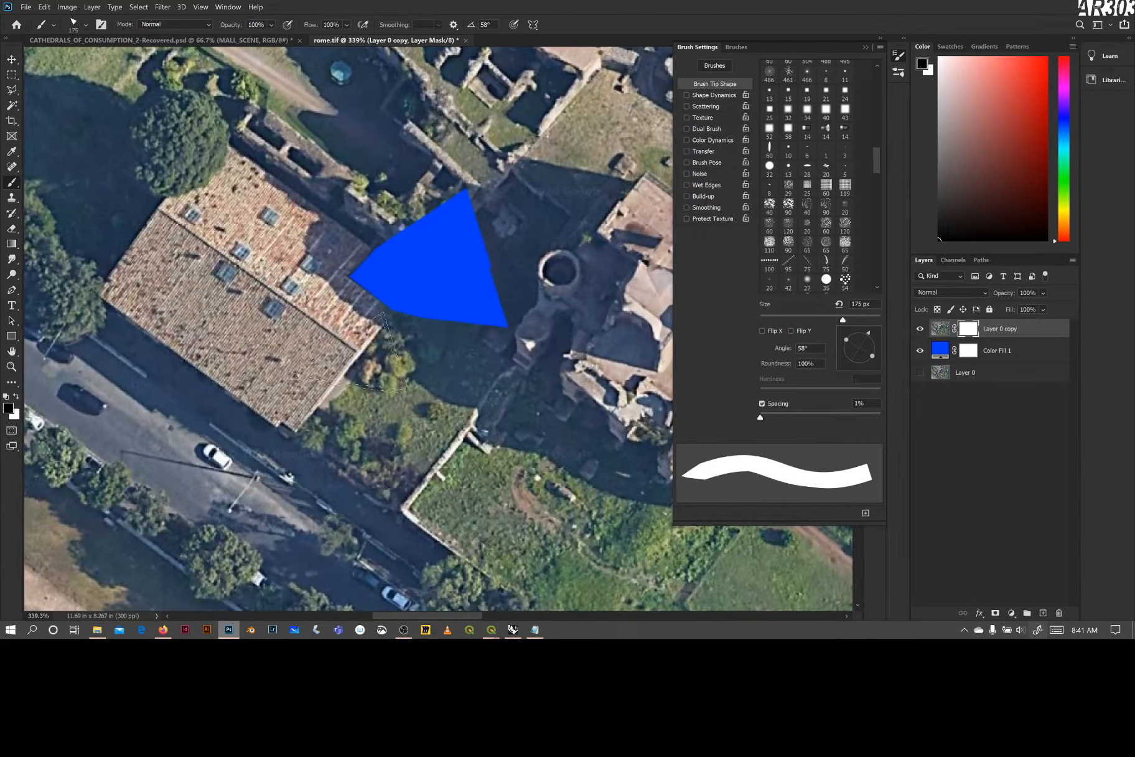
left_click_drag(358, 361, 423, 376)
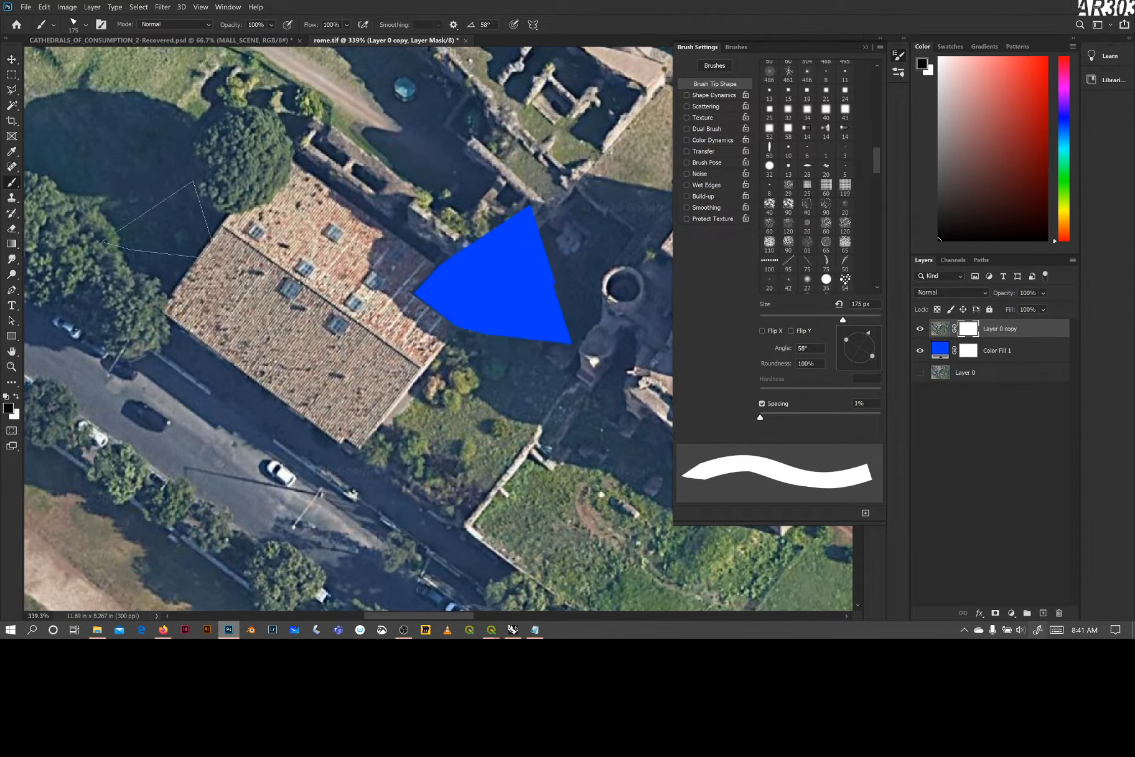
left_click_drag(168, 227, 299, 218)
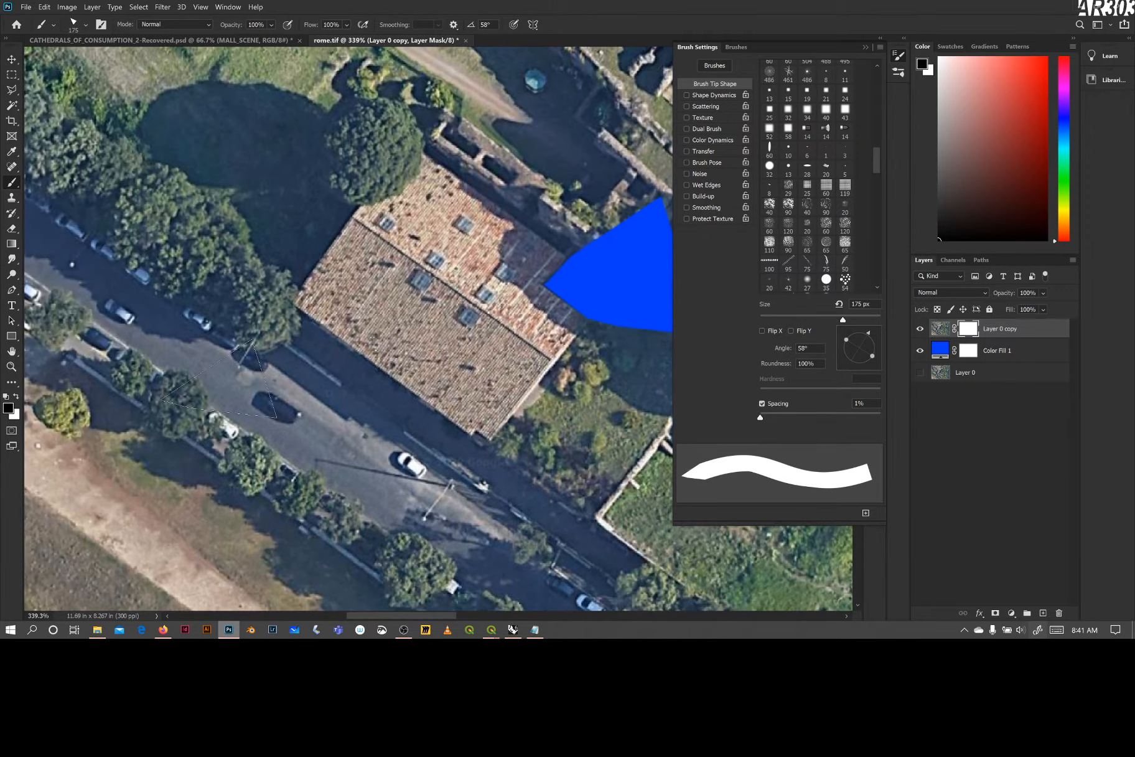
left_click_drag(549, 424, 433, 429)
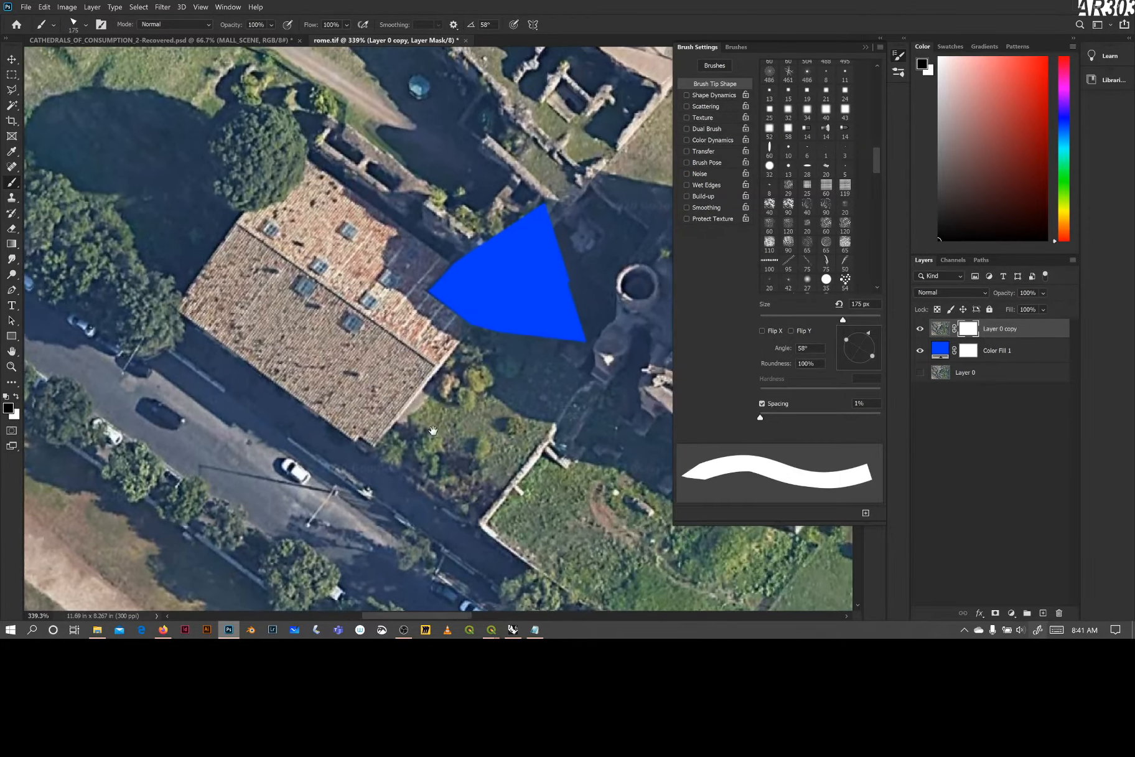
- Collapse the brush settings and select the recently used round brush at 175 px with 95% hardness
left_click(865, 47)
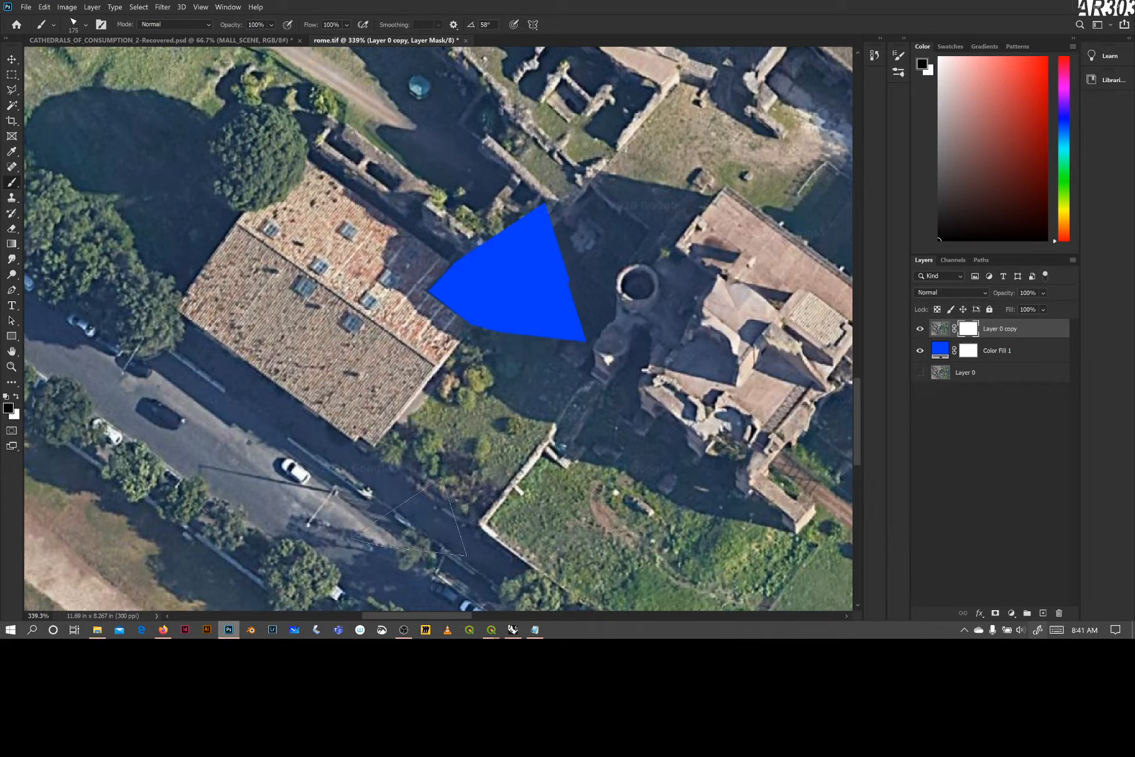
left_click(86, 25)
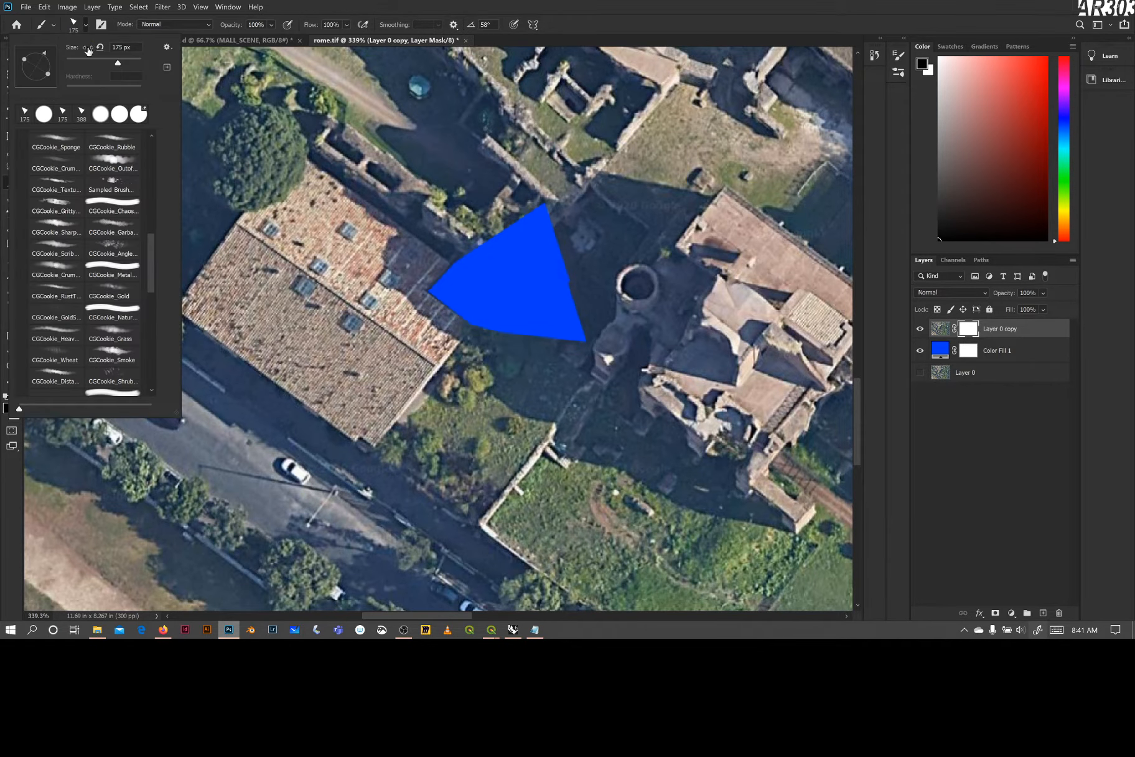
left_click(50, 111)
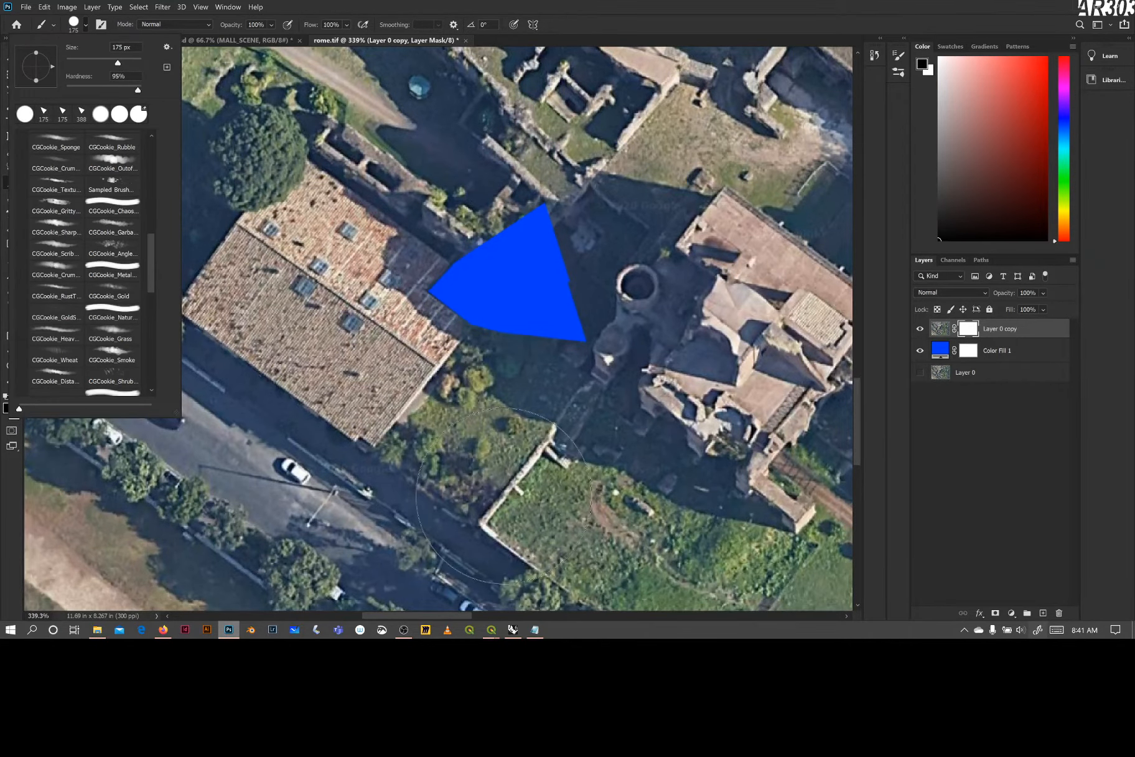
- Reduce the round brush to 70 px and undo the black circle stamped on the mask over the garden beside the tiled-roof building
left_click(496, 461)
key("bracketleft")
key("bracketleft")
key("bracketleft")
key("bracketleft")
key("bracketleft")
key("bracketleft")
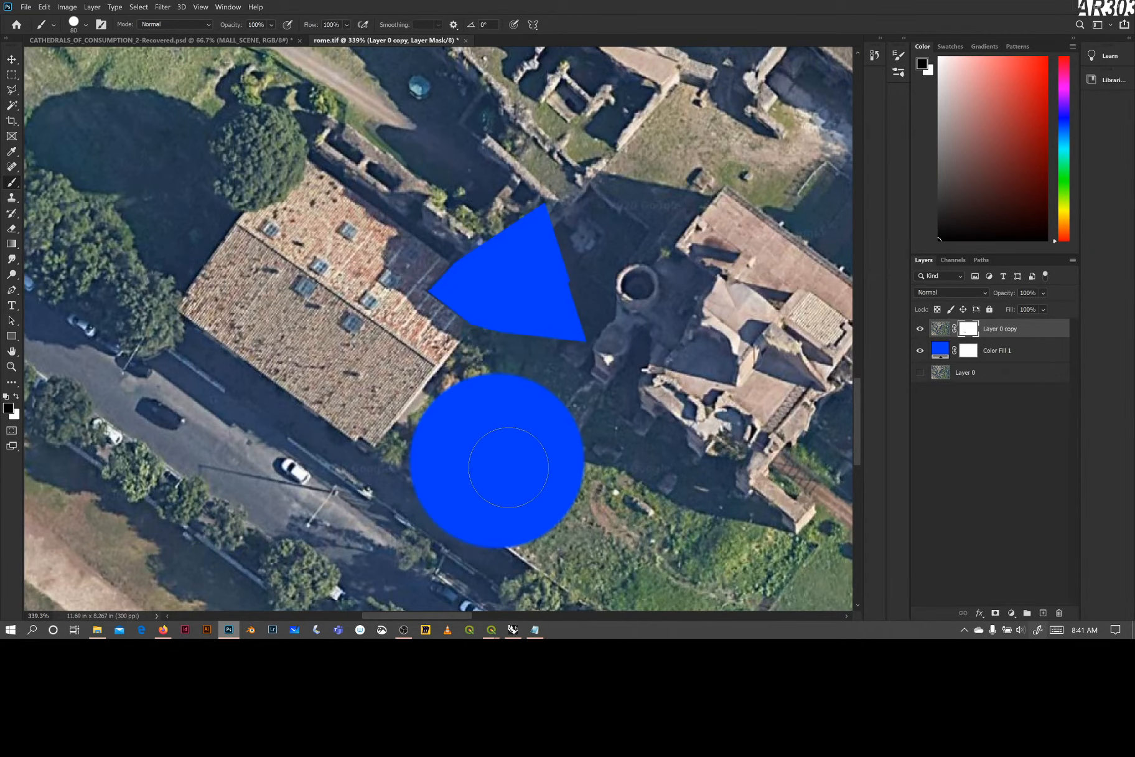
key("ctrl+z")
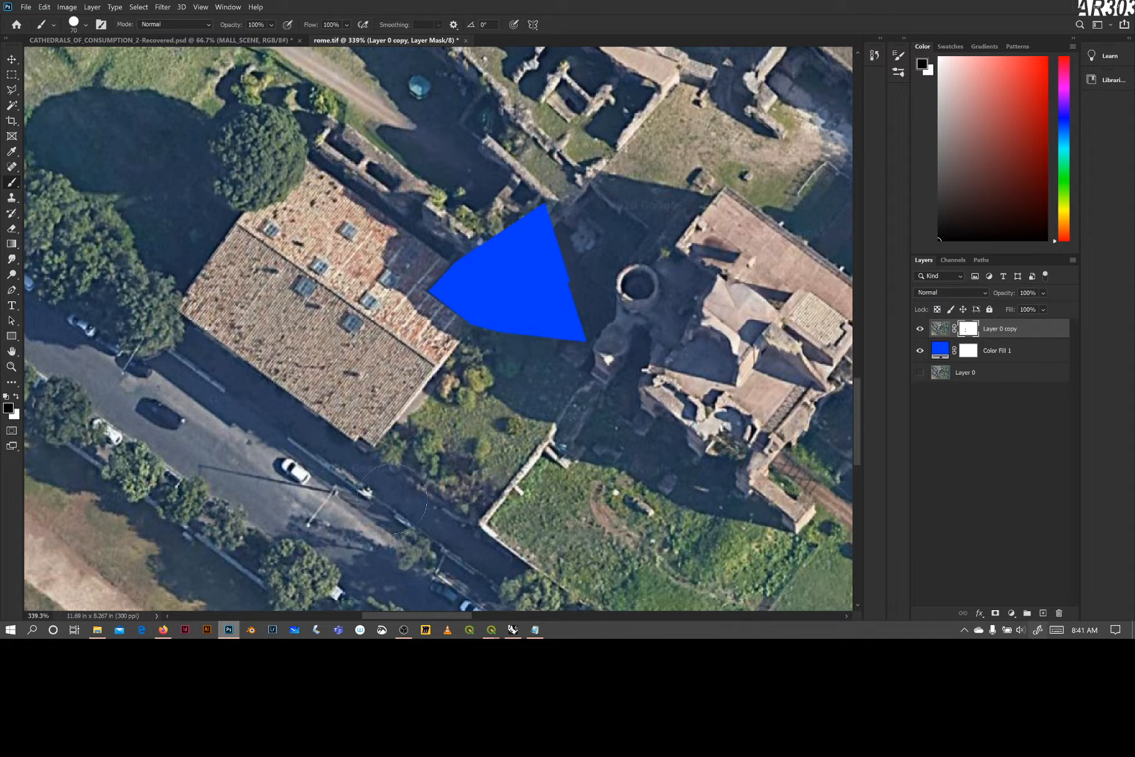
- Paint a black stroke from the road along the tiled-roof building, and undo it together with the last triangular mask strokes
mouse_move(391, 498)
left_mouse_down()
mouse_move(415, 448)
mouse_move(412, 460)
mouse_move(489, 364)
left_mouse_up()
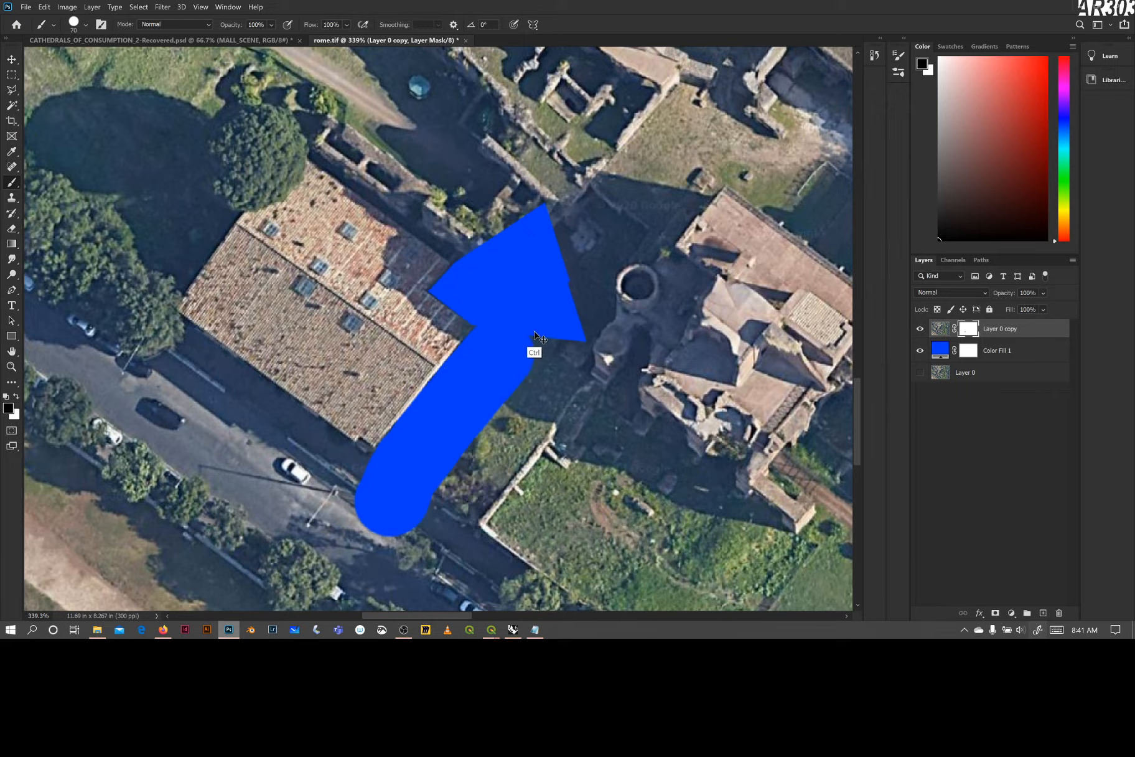
key("ctrl+z")
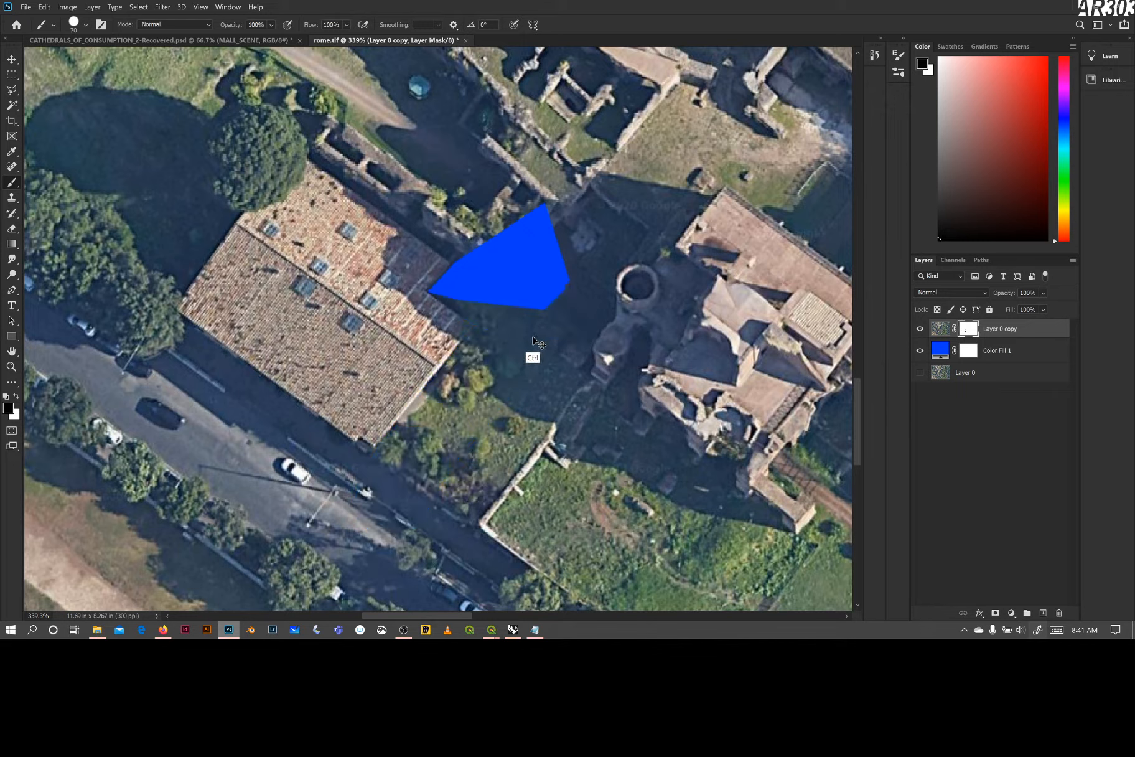
key("ctrl+z")
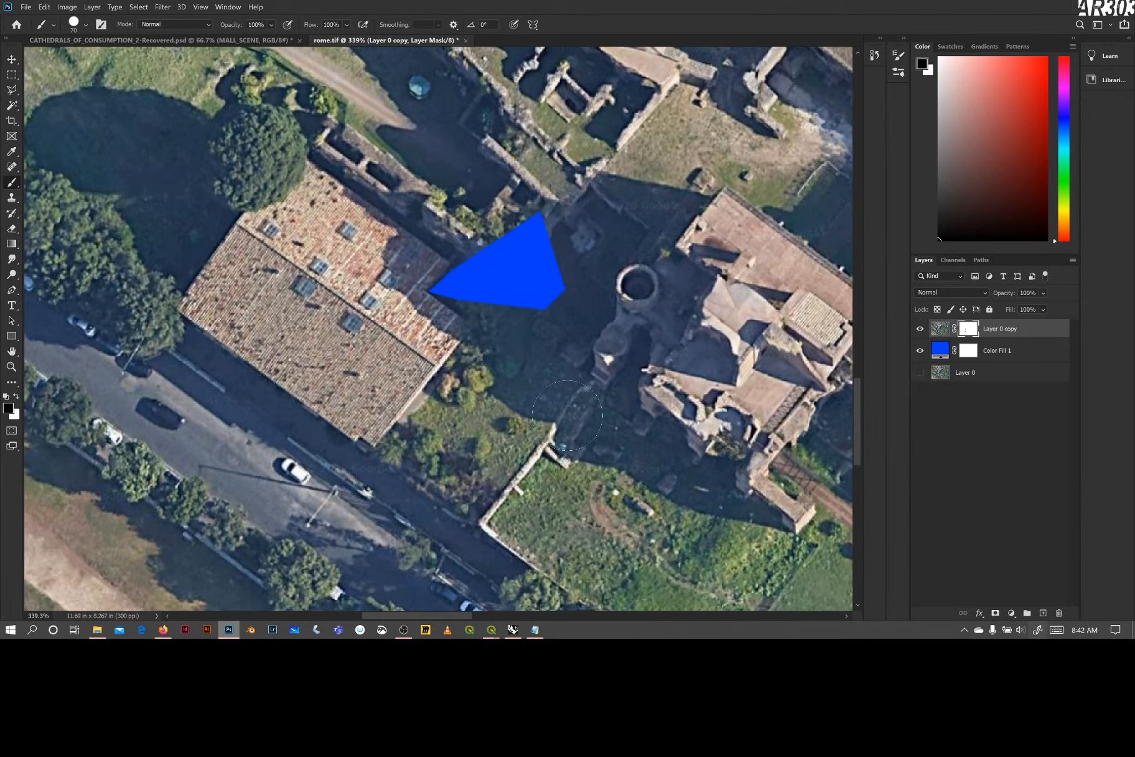
left_click_drag(643, 466, 364, 462)
left_click_drag(535, 486, 494, 450)
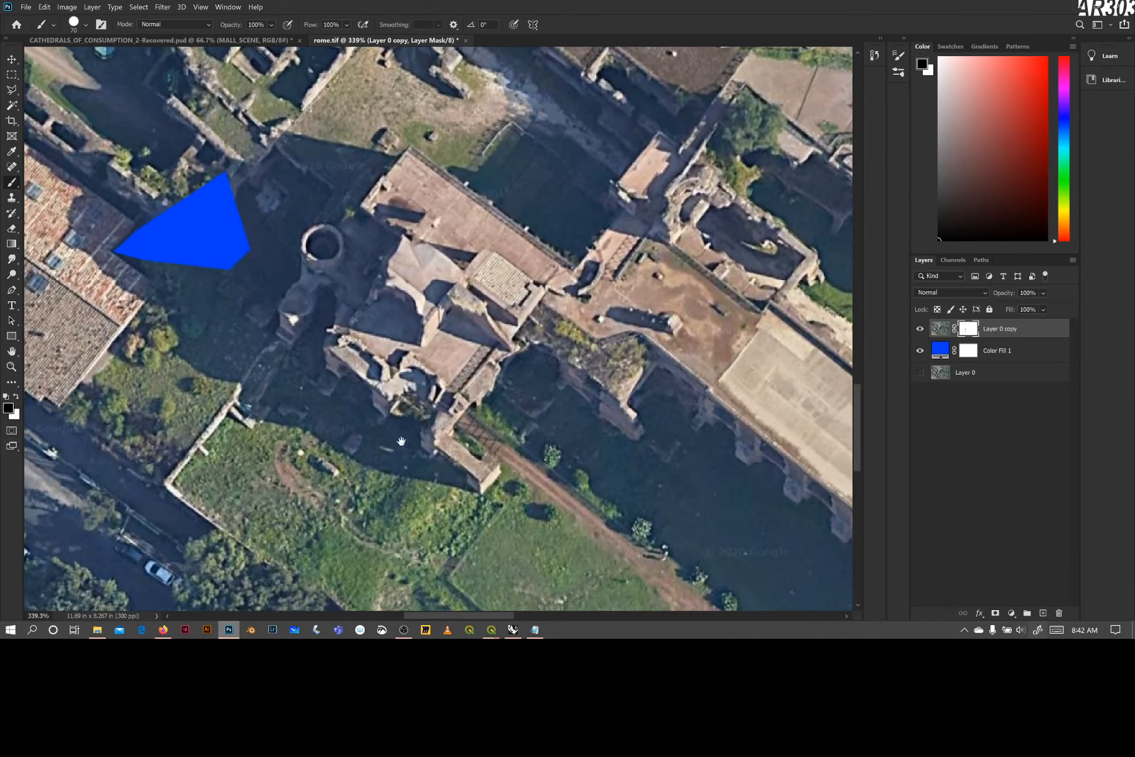
left_click_drag(402, 441, 452, 439)
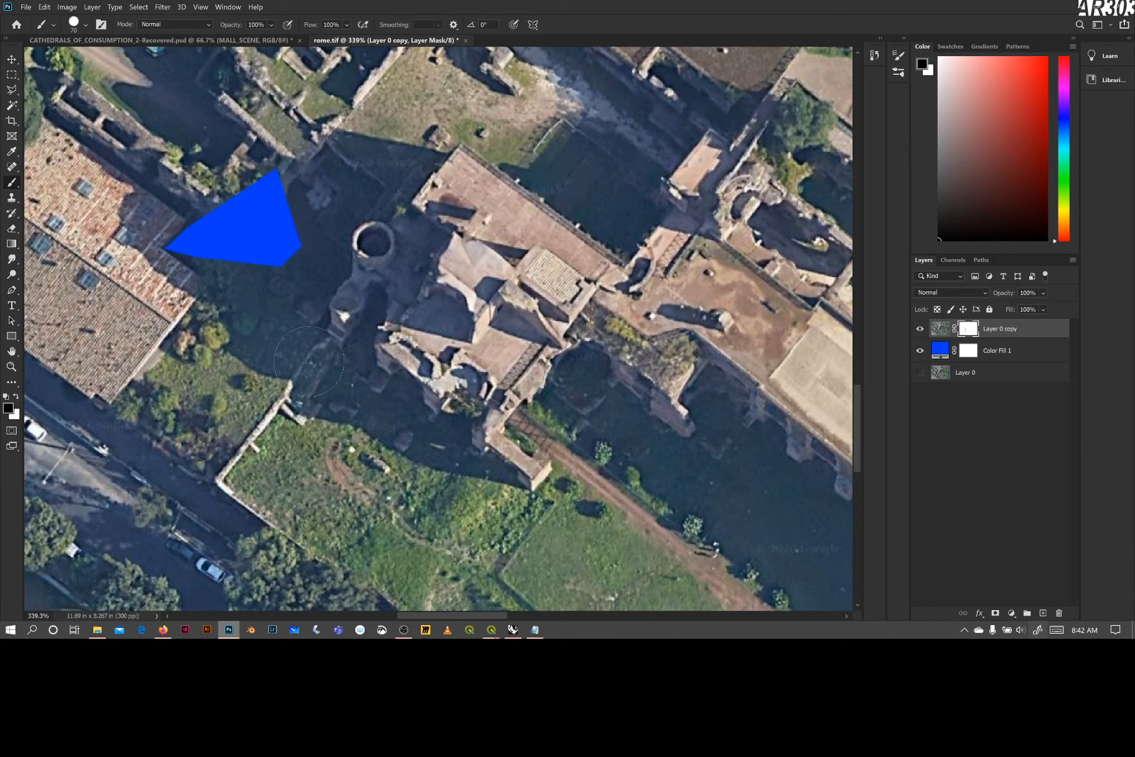